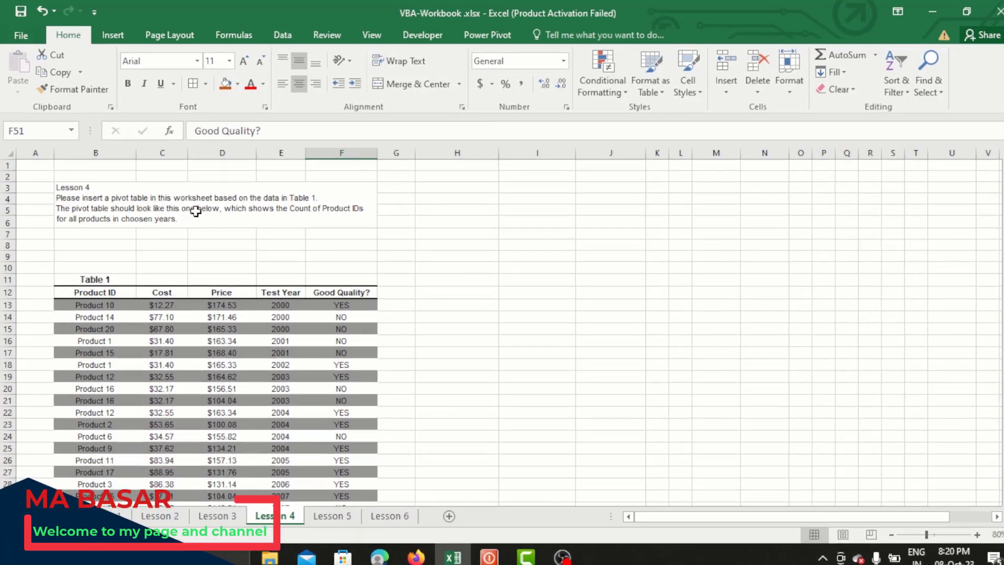
Examine the Lesson 4 instructions and the sample pivot table layout below Table 1.
{"action": "left_click", "coordinate": [195, 207]}
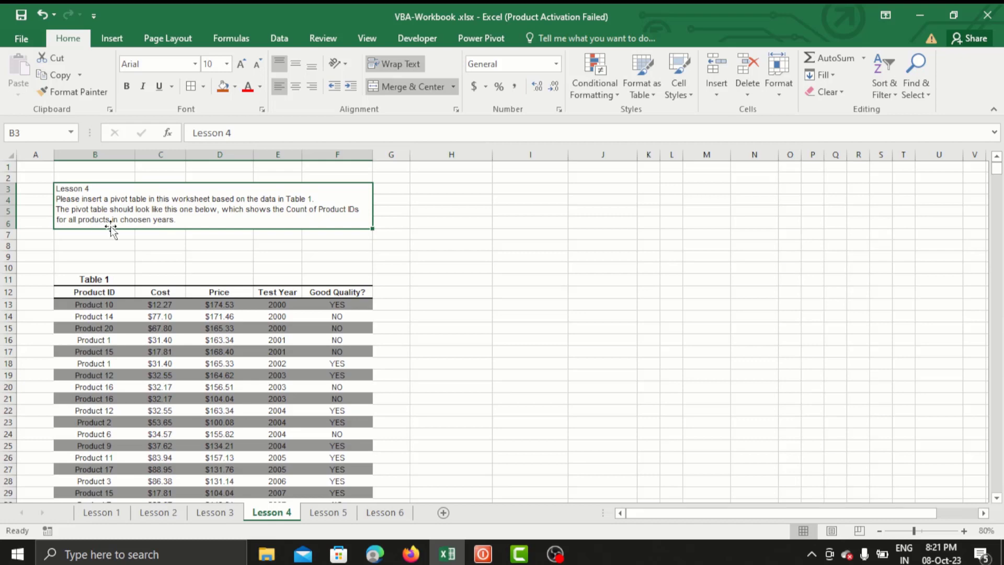
{"action": "scroll", "coordinate": [187, 353], "scroll_direction": "down", "scroll_amount": 5}
{"action": "scroll", "coordinate": [187, 353], "scroll_direction": "down", "scroll_amount": 6}
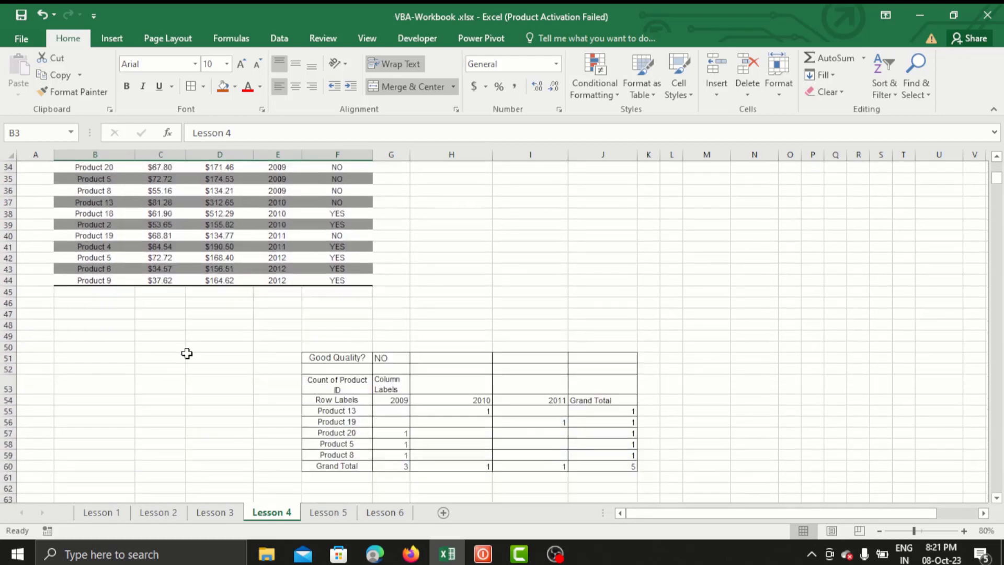
{"action": "left_click", "coordinate": [331, 367]}
{"action": "left_click", "coordinate": [331, 348]}
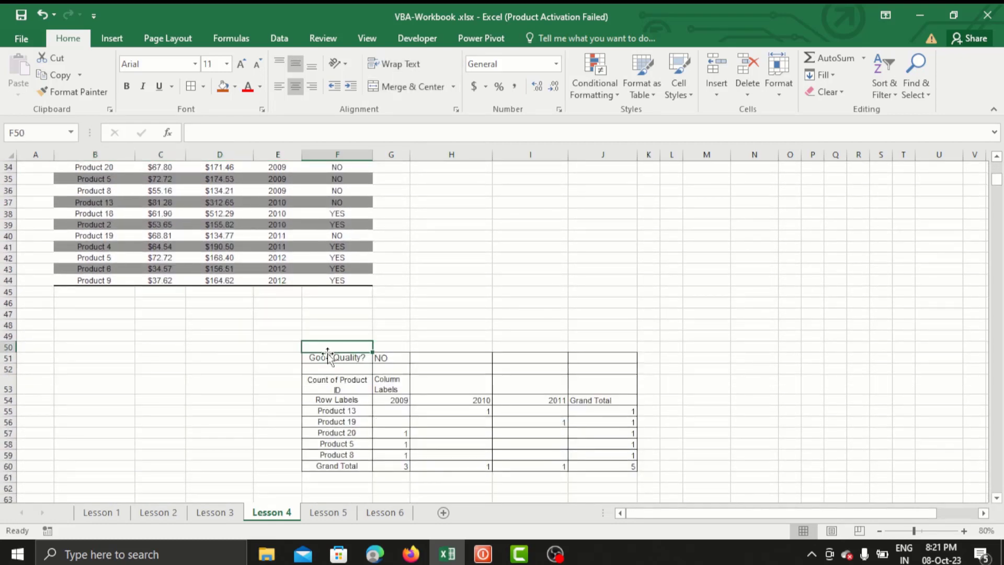
{"action": "double_click", "coordinate": [321, 357]}
{"action": "left_click_drag", "start_coordinate": [321, 357], "coordinate": [598, 436]}
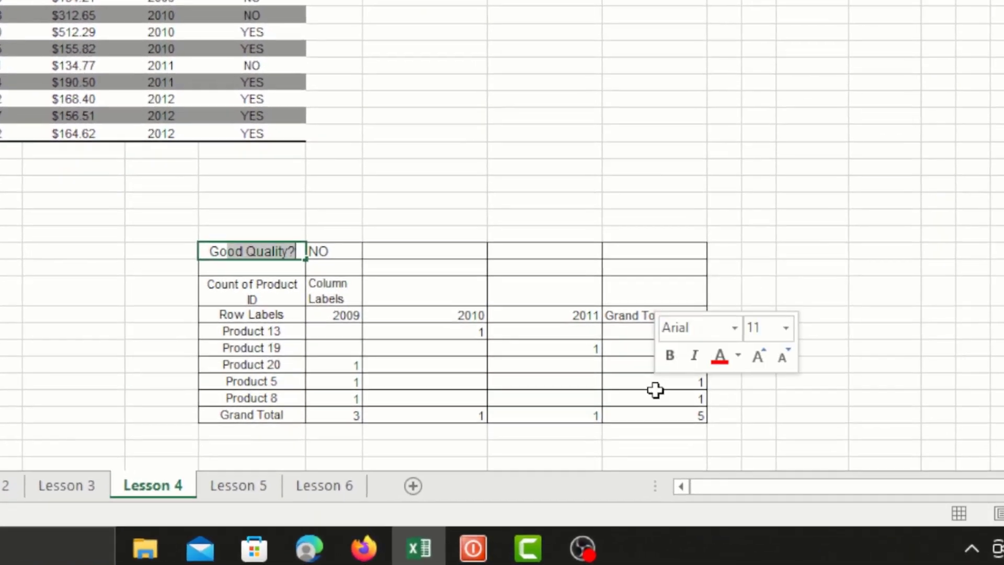
{"action": "left_click", "coordinate": [549, 164]}
{"action": "left_click_drag", "start_coordinate": [241, 250], "coordinate": [648, 410]}
{"action": "left_click", "coordinate": [436, 303]}
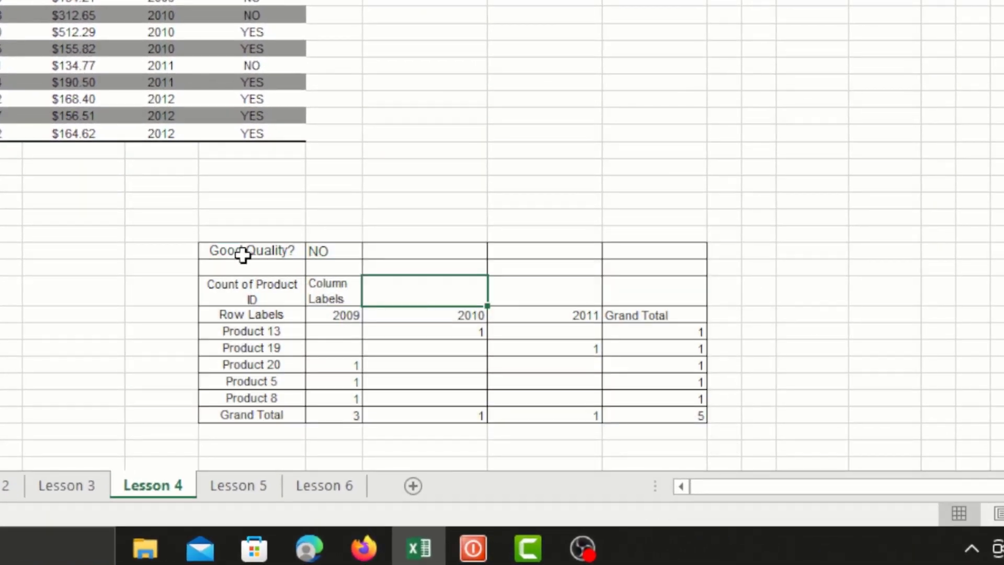
{"action": "left_click_drag", "start_coordinate": [246, 254], "coordinate": [681, 409]}
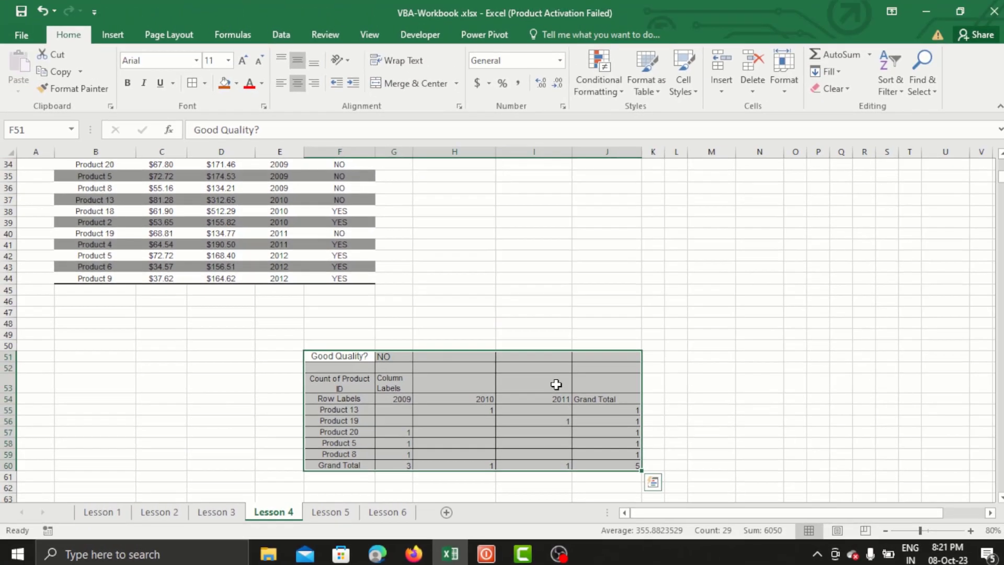
{"action": "scroll", "coordinate": [556, 385], "scroll_direction": "up", "scroll_amount": 11}
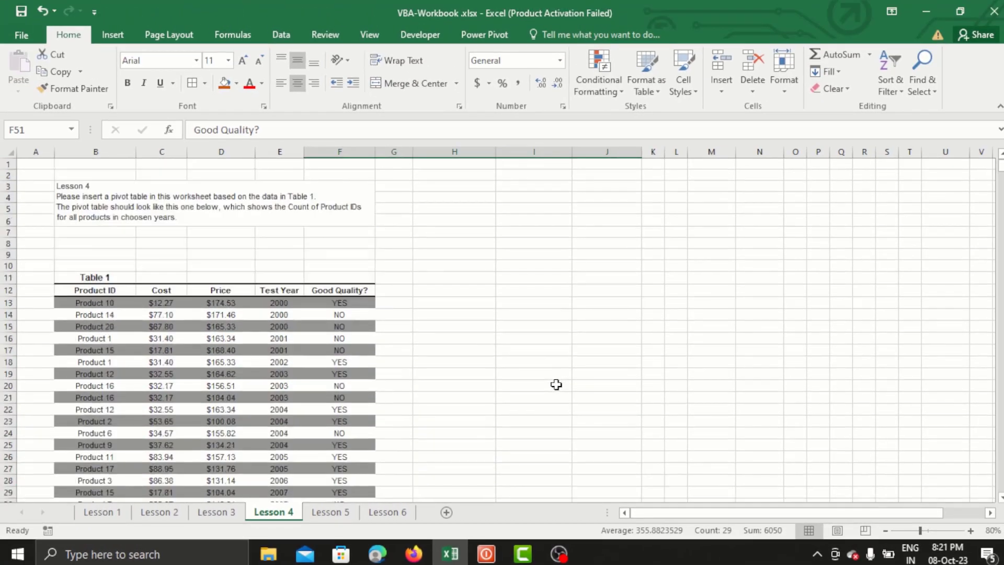
{"action": "left_click", "coordinate": [507, 244]}
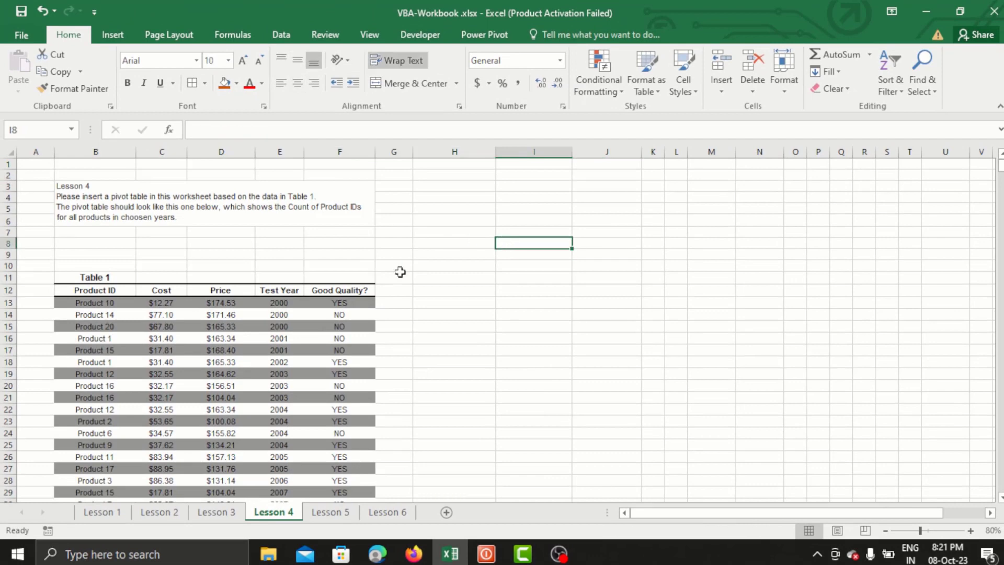
{"action": "left_click", "coordinate": [536, 287]}
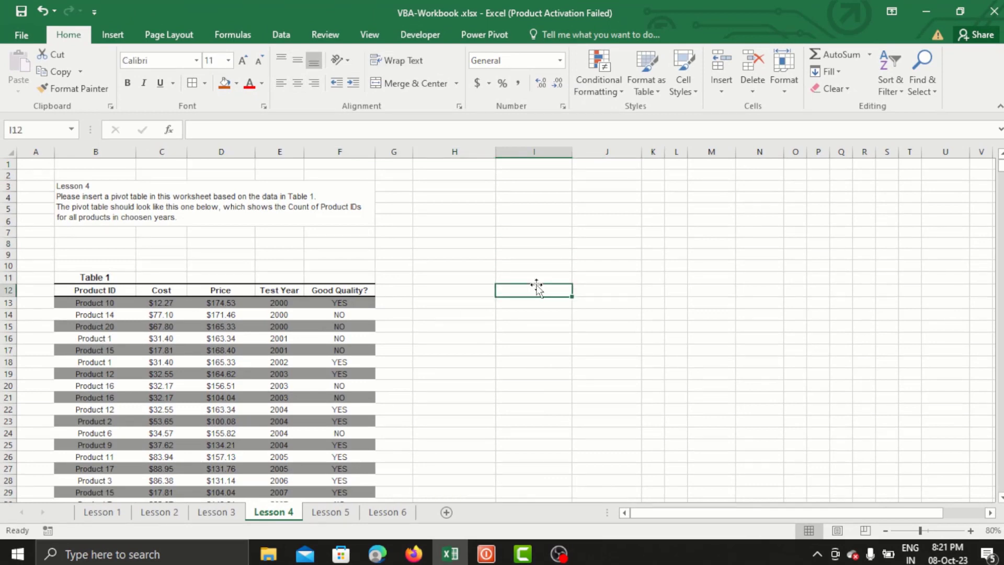
{"action": "left_click", "coordinate": [522, 256]}
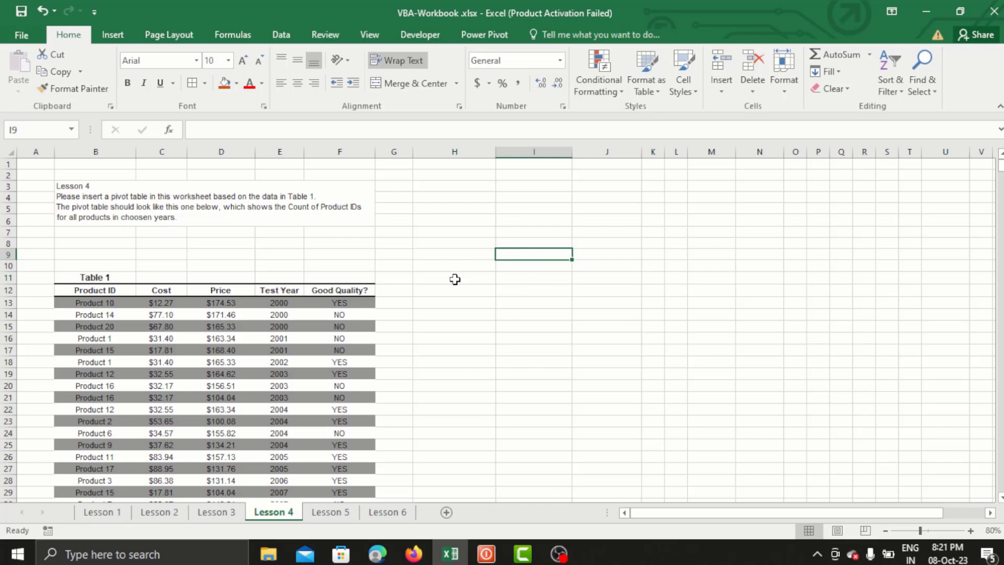
Insert a pivot table based on Table 1 (B12:F44) in the existing worksheet at cell H12.
{"action": "left_click", "coordinate": [75, 291]}
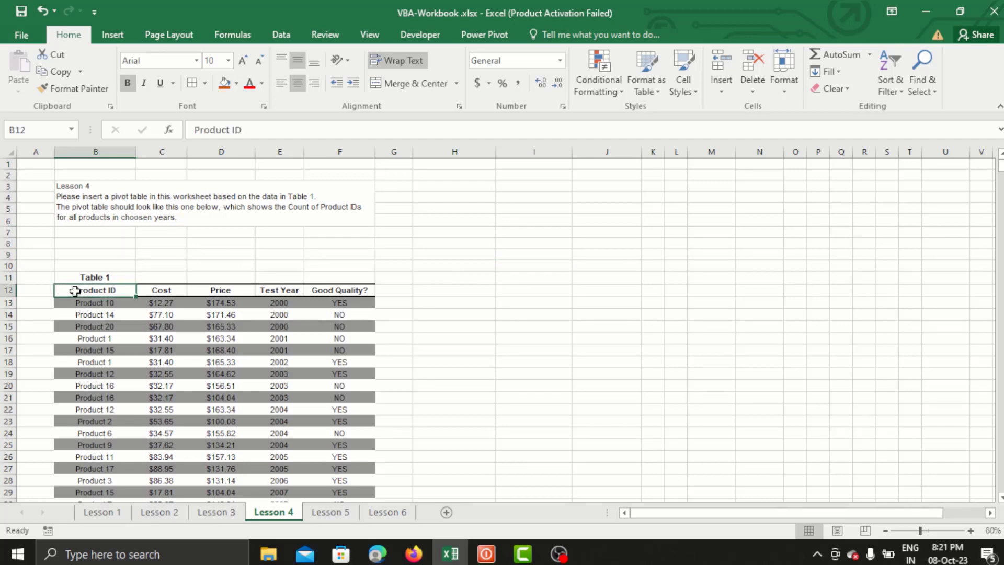
{"action": "left_click_drag", "start_coordinate": [75, 291], "coordinate": [338, 347]}
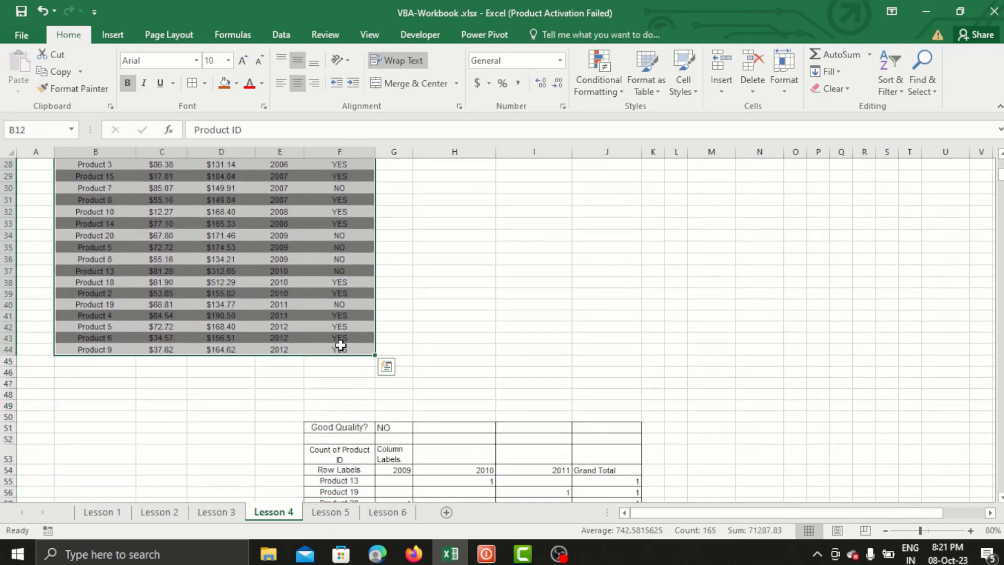
{"action": "scroll", "coordinate": [341, 345], "scroll_direction": "up", "scroll_amount": 9}
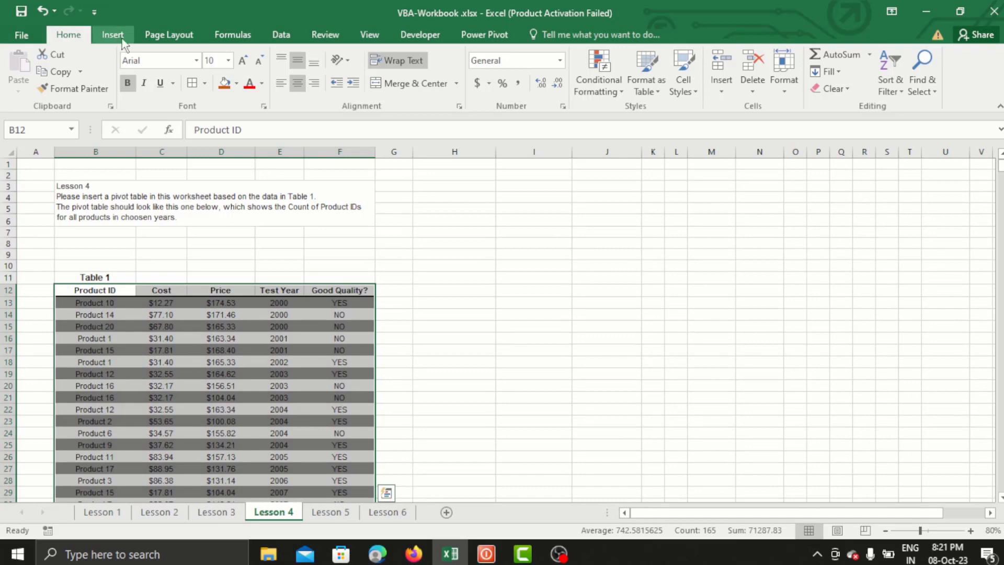
{"action": "left_click", "coordinate": [103, 31]}
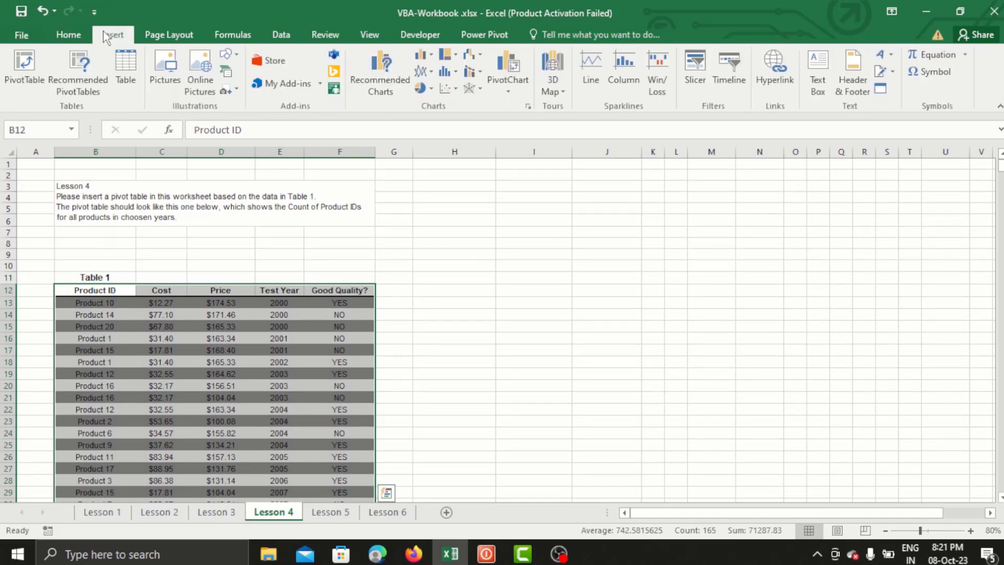
{"action": "left_click", "coordinate": [24, 66]}
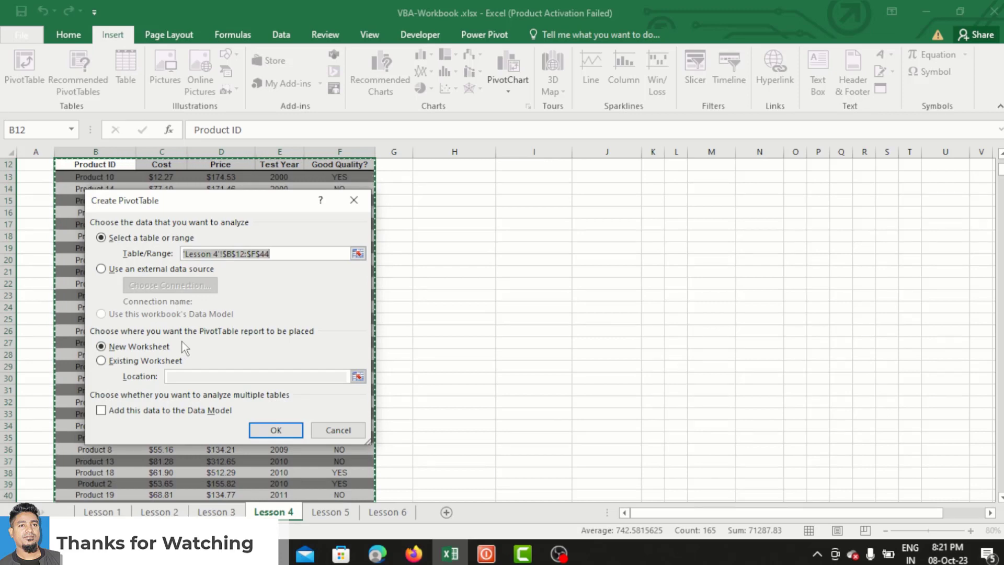
{"action": "left_click", "coordinate": [101, 361]}
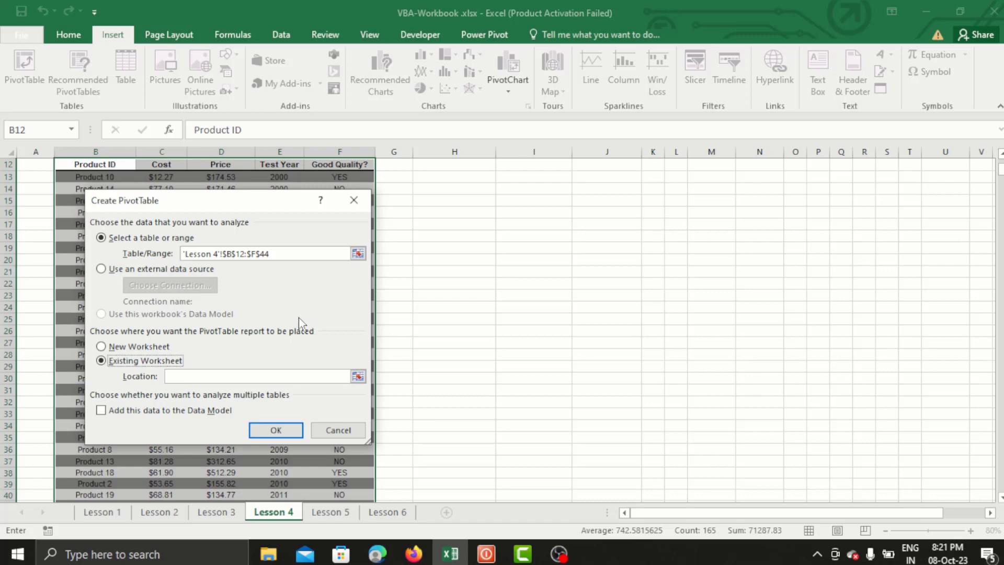
{"action": "left_click", "coordinate": [216, 372]}
{"action": "left_click", "coordinate": [472, 165]}
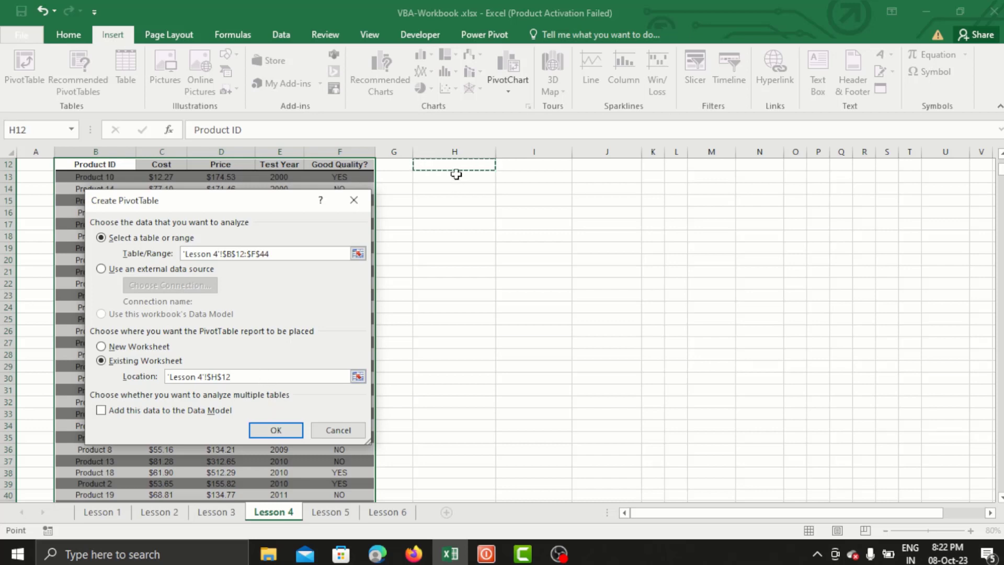
{"action": "left_click", "coordinate": [274, 430]}
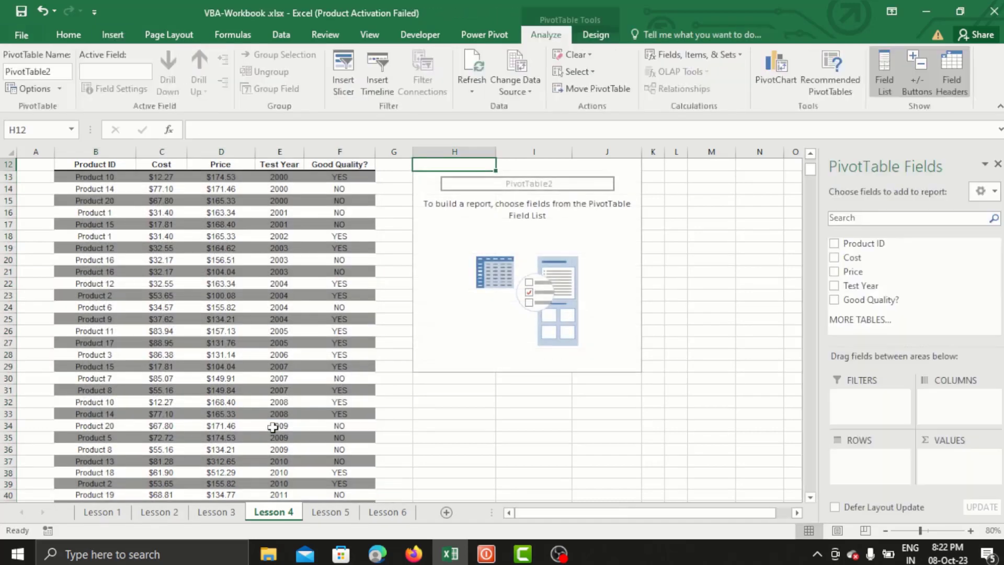
Lay out the pivot table with Product ID as rows, Good Quality? as the report filter and Test Year as columns.
{"action": "scroll", "coordinate": [493, 332], "scroll_direction": "up", "scroll_amount": 3}
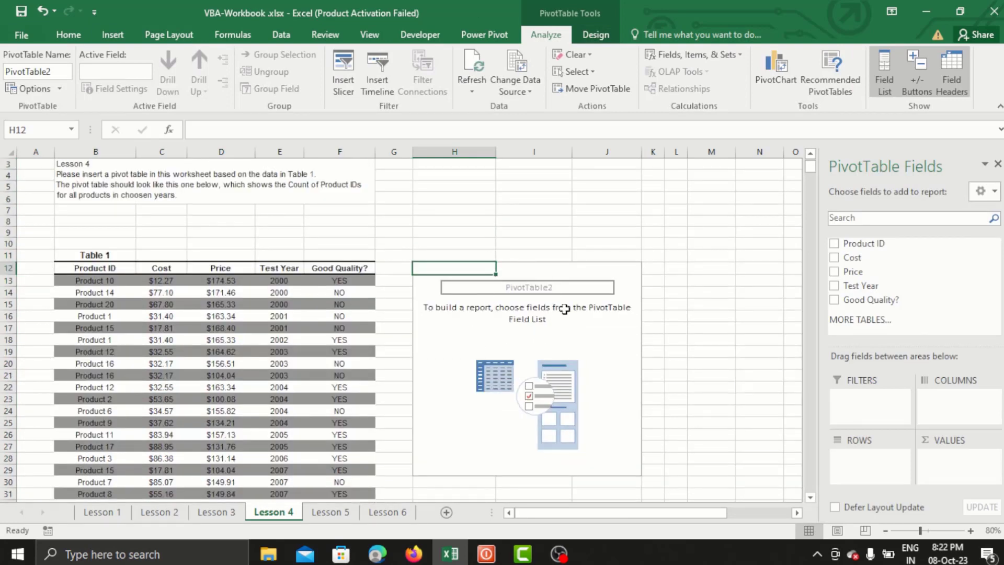
{"action": "scroll", "coordinate": [564, 308], "scroll_direction": "down", "scroll_amount": 14}
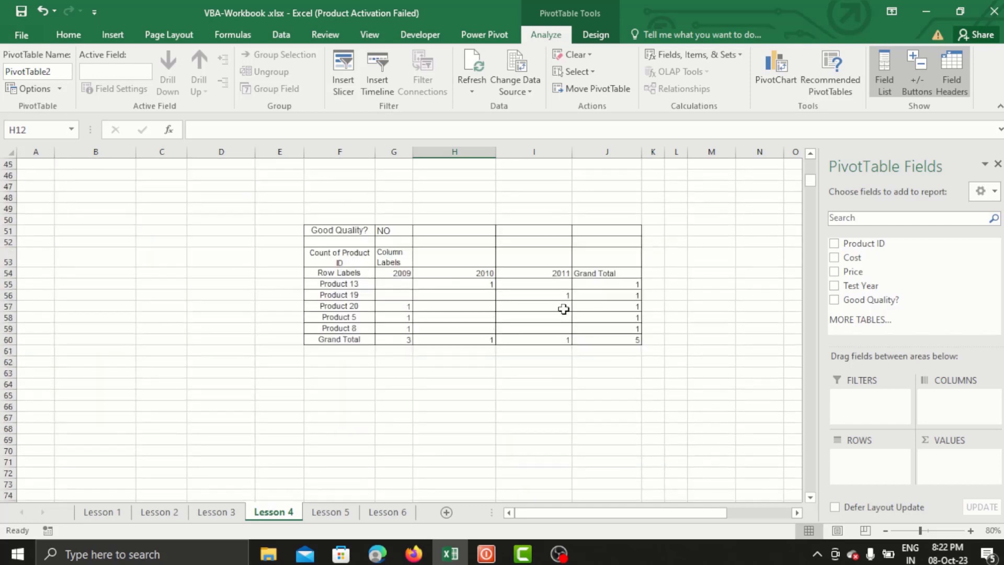
{"action": "scroll", "coordinate": [473, 259], "scroll_direction": "up", "scroll_amount": 15}
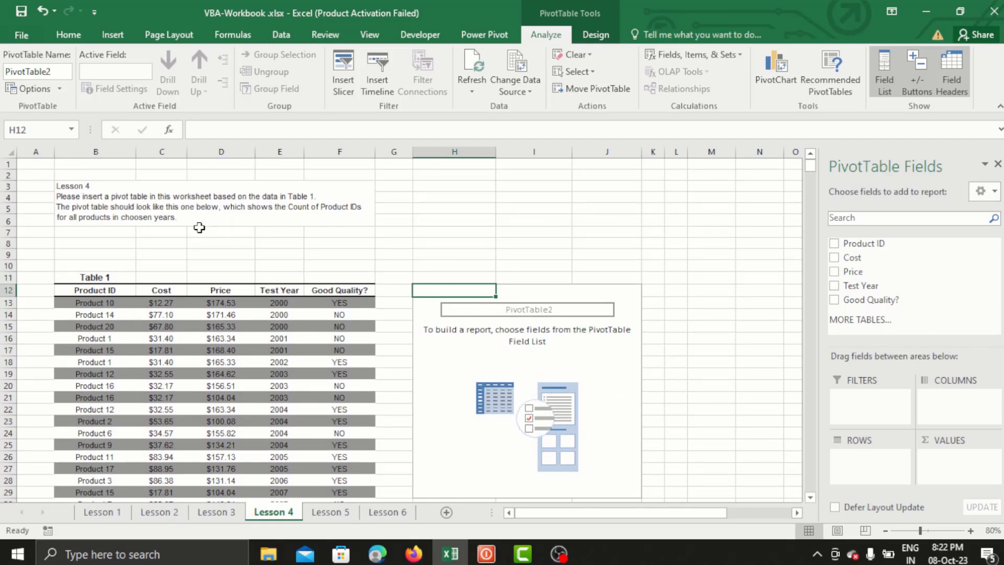
{"action": "scroll", "coordinate": [563, 378], "scroll_direction": "down", "scroll_amount": 3}
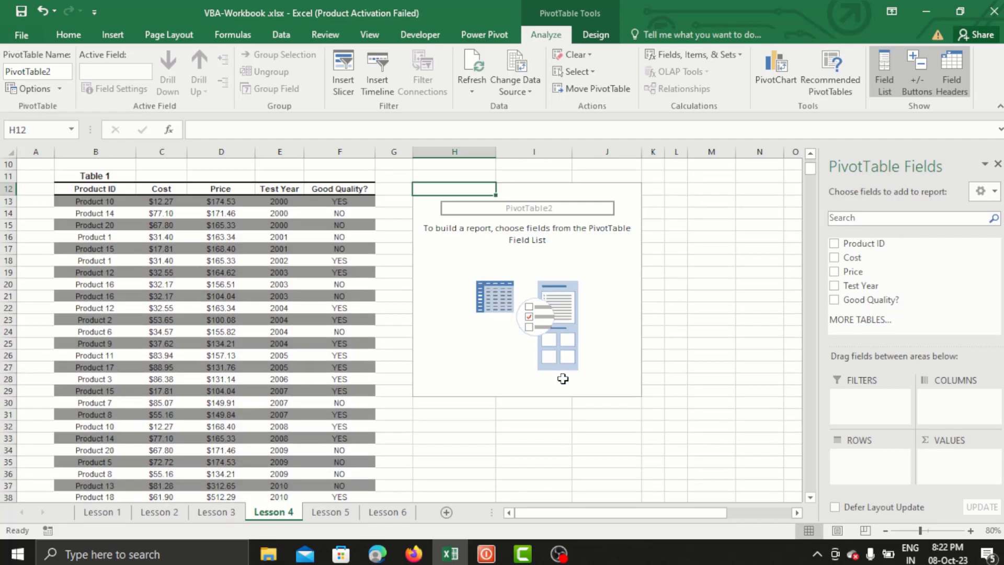
{"action": "scroll", "coordinate": [563, 378], "scroll_direction": "up", "scroll_amount": 3}
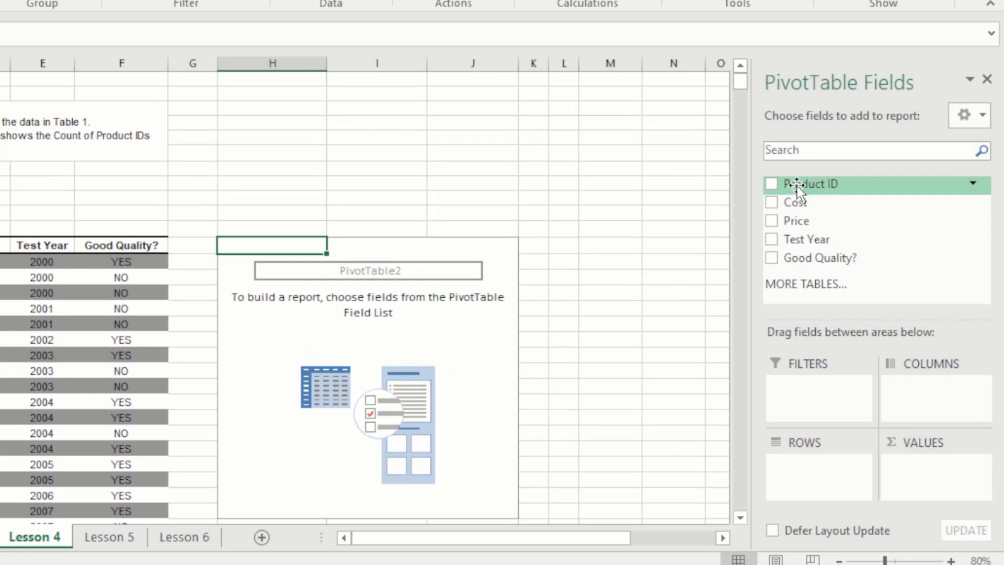
{"action": "left_click_drag", "start_coordinate": [797, 186], "coordinate": [808, 471]}
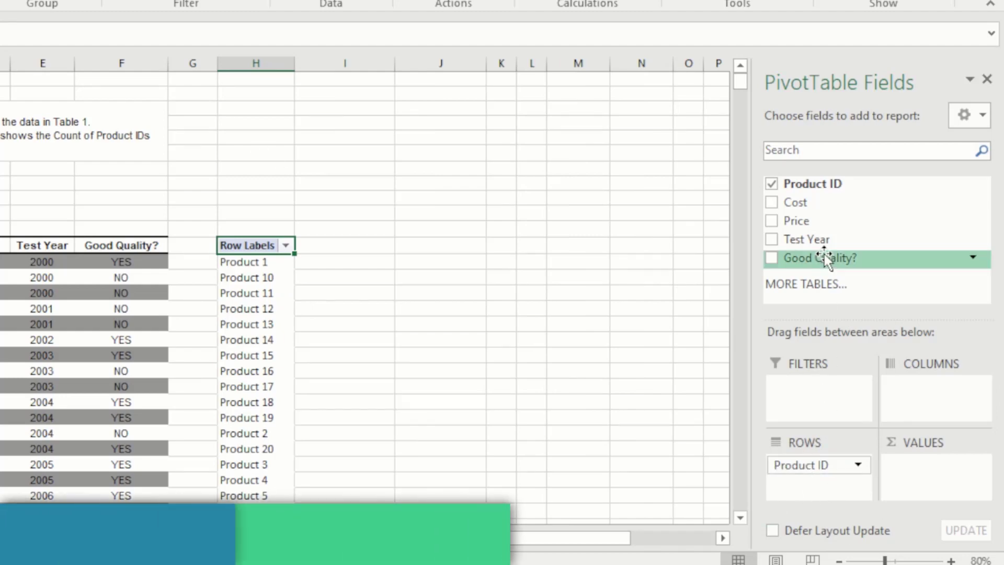
{"action": "mouse_move", "coordinate": [795, 256]}
{"action": "left_mouse_down"}
{"action": "mouse_move", "coordinate": [818, 283]}
{"action": "mouse_move", "coordinate": [818, 265]}
{"action": "mouse_move", "coordinate": [819, 394]}
{"action": "left_mouse_up"}
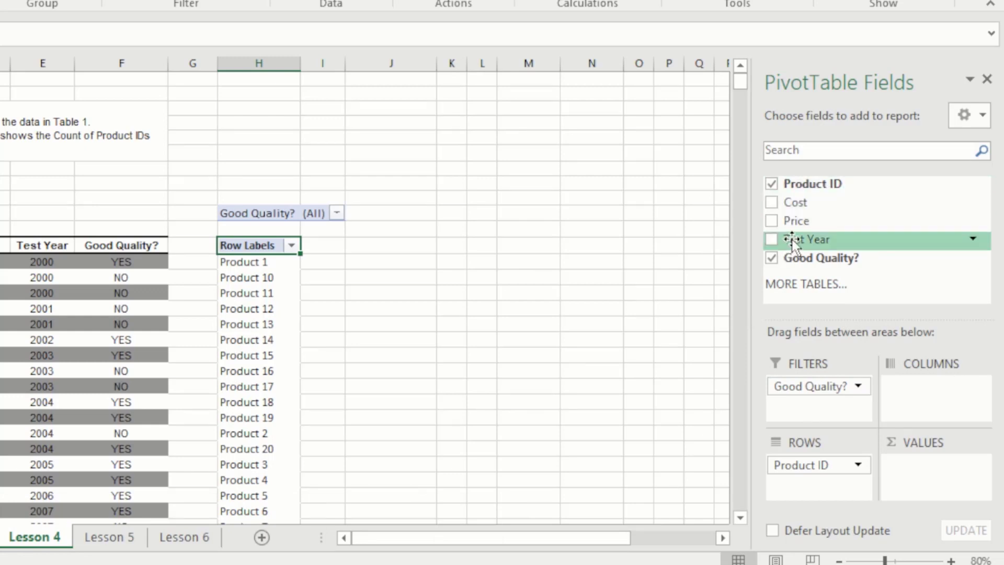
{"action": "left_click_drag", "start_coordinate": [792, 242], "coordinate": [930, 392]}
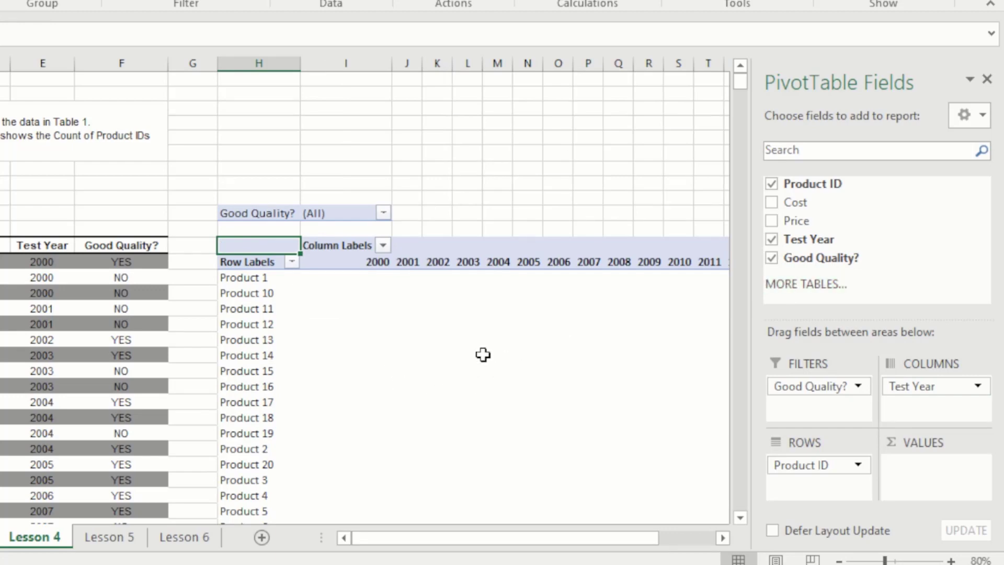
Add Product ID to the pivot table's values, matching the sample's Count of Product ID.
{"action": "scroll", "coordinate": [483, 356], "scroll_direction": "down", "scroll_amount": 7}
{"action": "scroll", "coordinate": [482, 354], "scroll_direction": "up", "scroll_amount": 3}
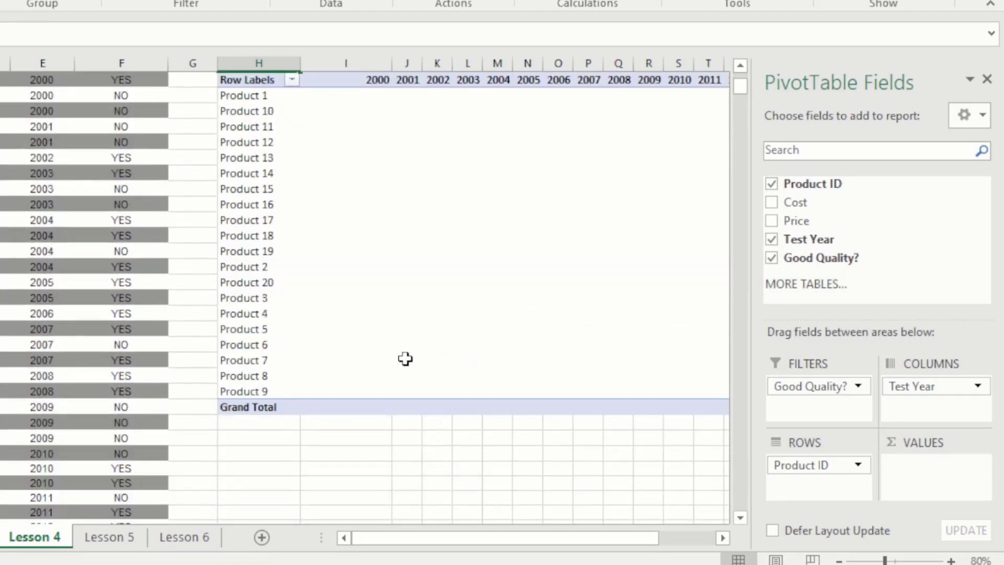
{"action": "scroll", "coordinate": [104, 232], "scroll_direction": "up", "scroll_amount": 4}
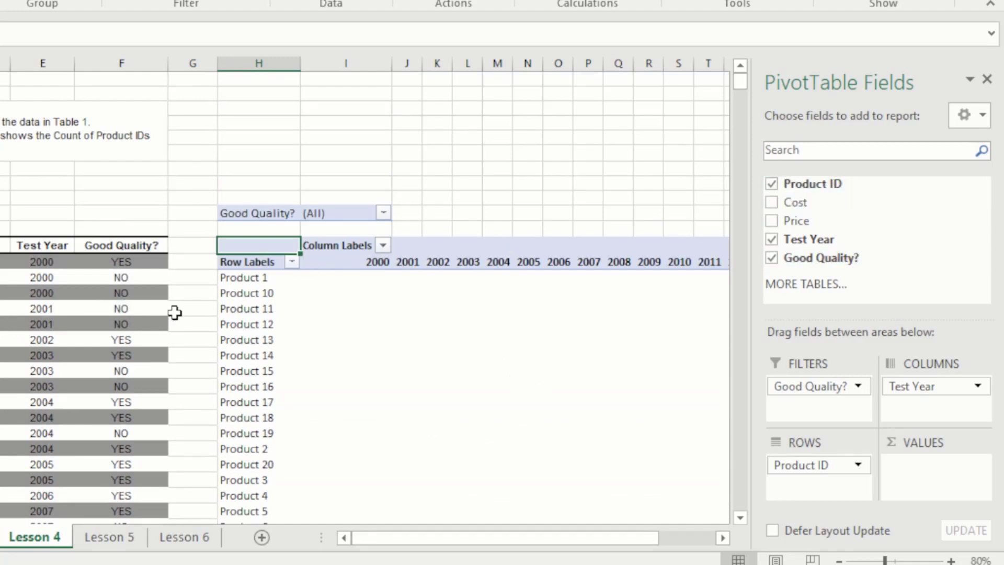
{"action": "scroll", "coordinate": [365, 298], "scroll_direction": "down", "scroll_amount": 11}
{"action": "scroll", "coordinate": [364, 298], "scroll_direction": "up", "scroll_amount": 6}
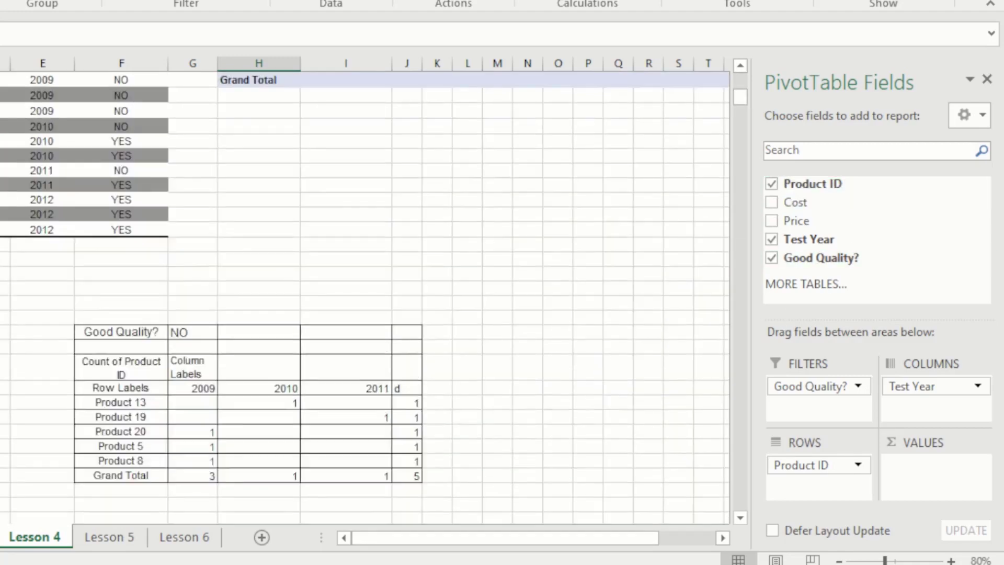
{"action": "scroll", "coordinate": [365, 299], "scroll_direction": "up", "scroll_amount": 1}
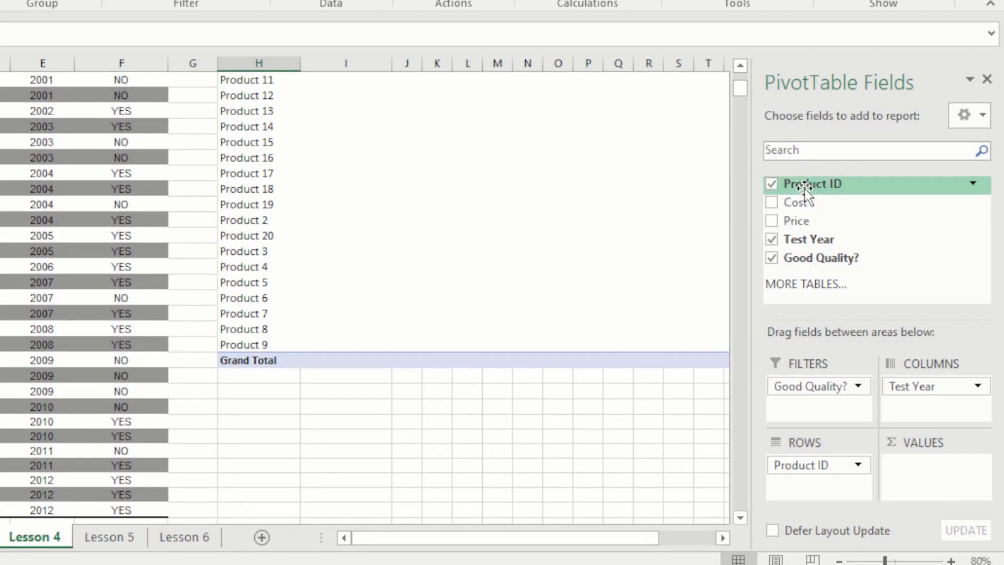
{"action": "left_click_drag", "start_coordinate": [805, 188], "coordinate": [938, 482]}
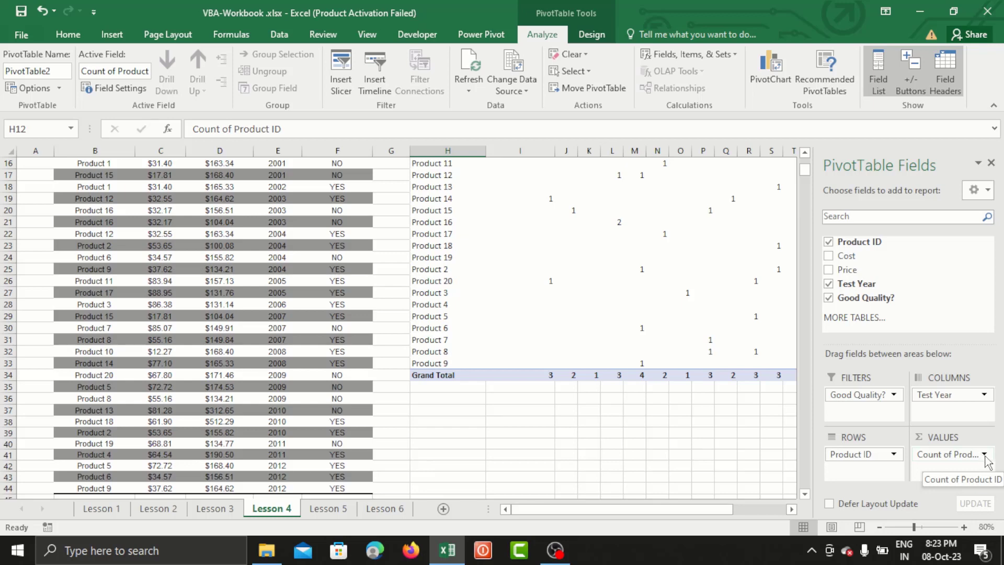
Review the Product ID value field settings, keeping Count as the summary calculation, and compare with the sample table.
{"action": "left_click", "coordinate": [983, 455]}
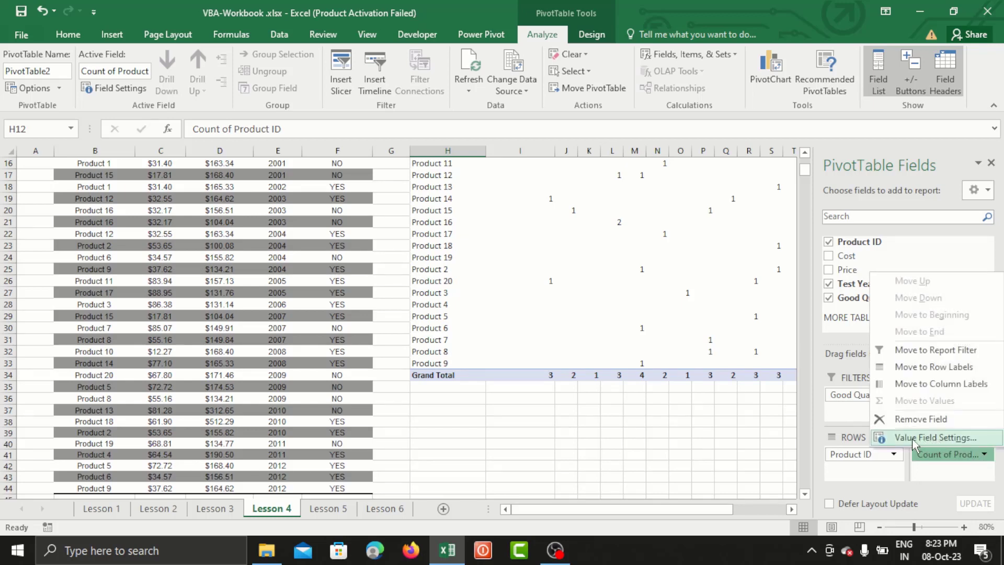
{"action": "left_click", "coordinate": [913, 438]}
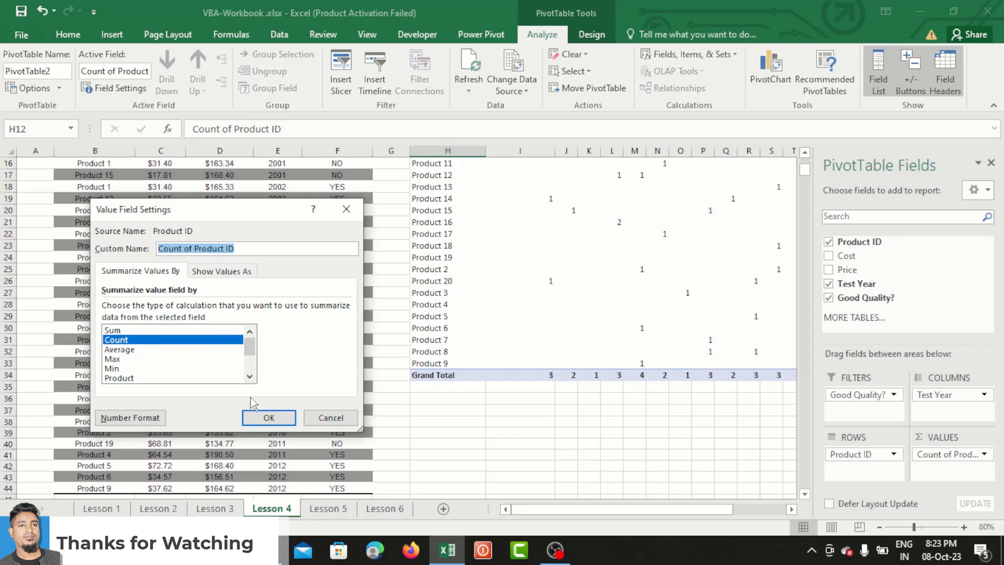
{"action": "left_click", "coordinate": [268, 418]}
{"action": "scroll", "coordinate": [568, 263], "scroll_direction": "up", "scroll_amount": 5}
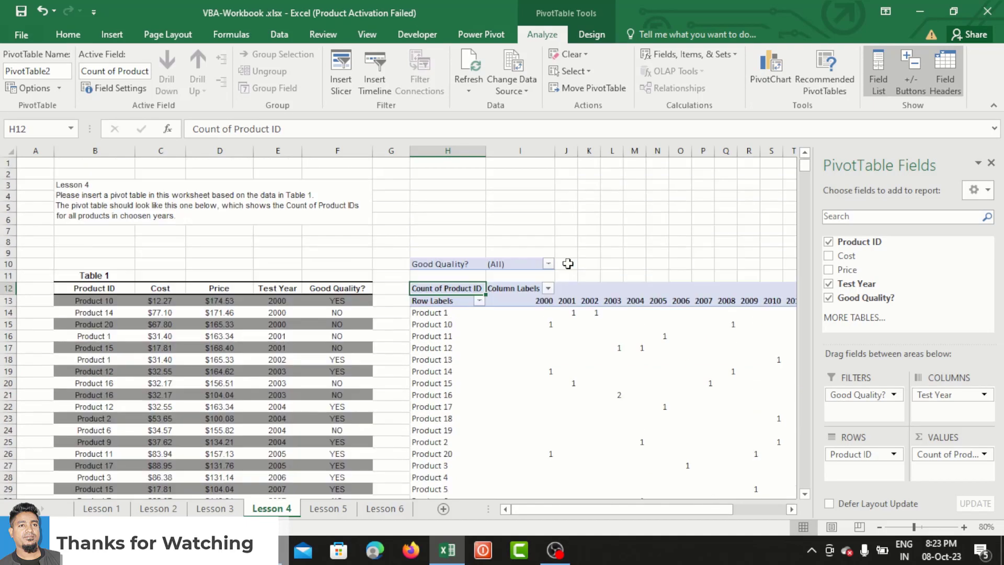
{"action": "scroll", "coordinate": [269, 359], "scroll_direction": "down", "scroll_amount": 18}
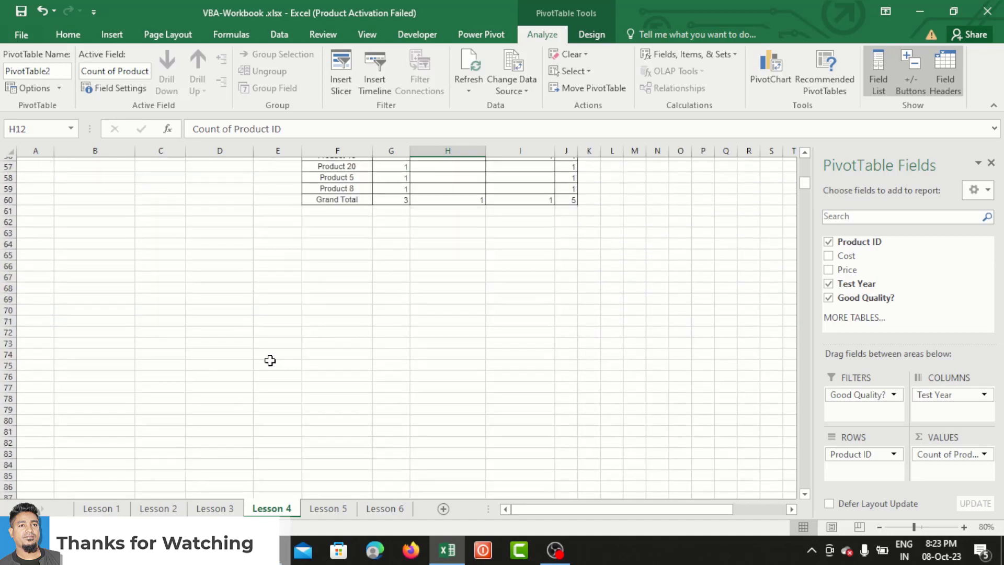
Compare the sample table's year columns and Good Quality? setting with the pivot table's report filter options.
{"action": "scroll", "coordinate": [280, 352], "scroll_direction": "up", "scroll_amount": 6}
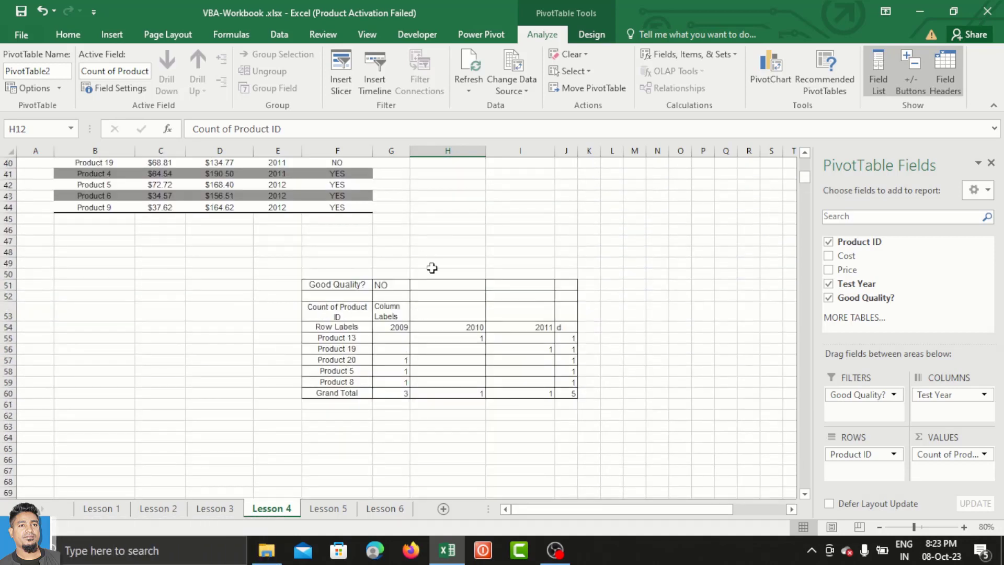
{"action": "left_click", "coordinate": [398, 326]}
{"action": "left_click", "coordinate": [554, 328]}
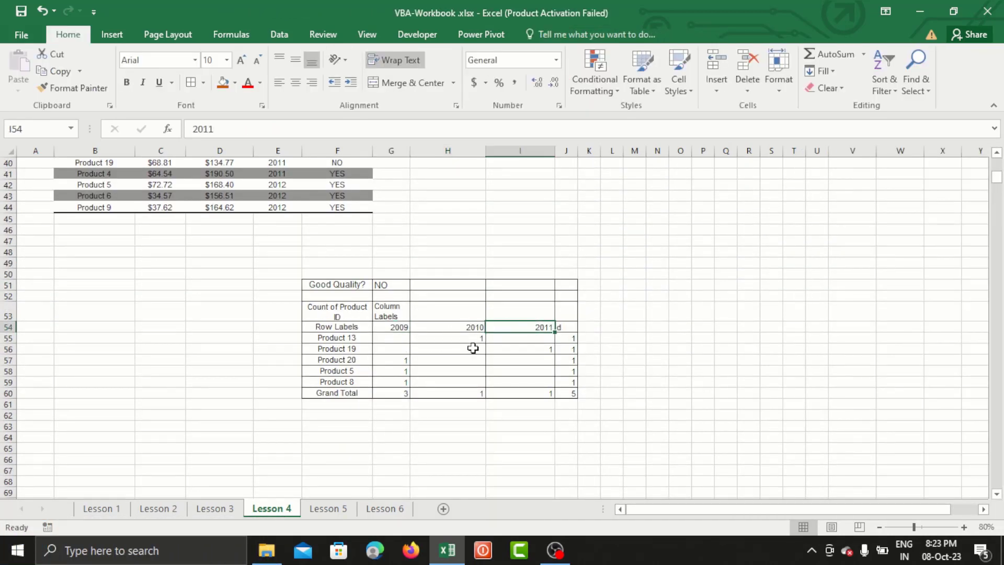
{"action": "scroll", "coordinate": [490, 352], "scroll_direction": "up", "scroll_amount": 12}
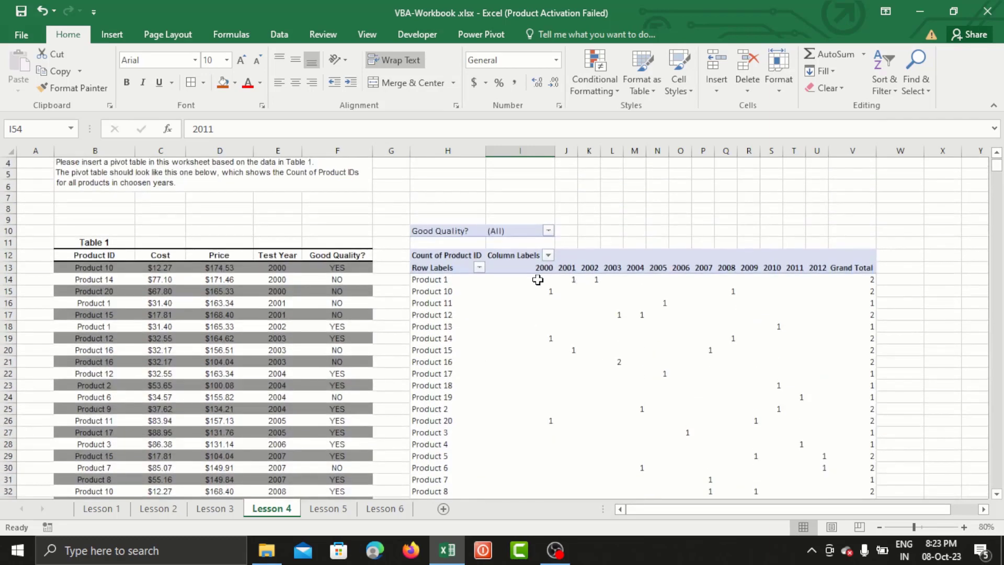
{"action": "scroll", "coordinate": [538, 280], "scroll_direction": "up", "scroll_amount": 1}
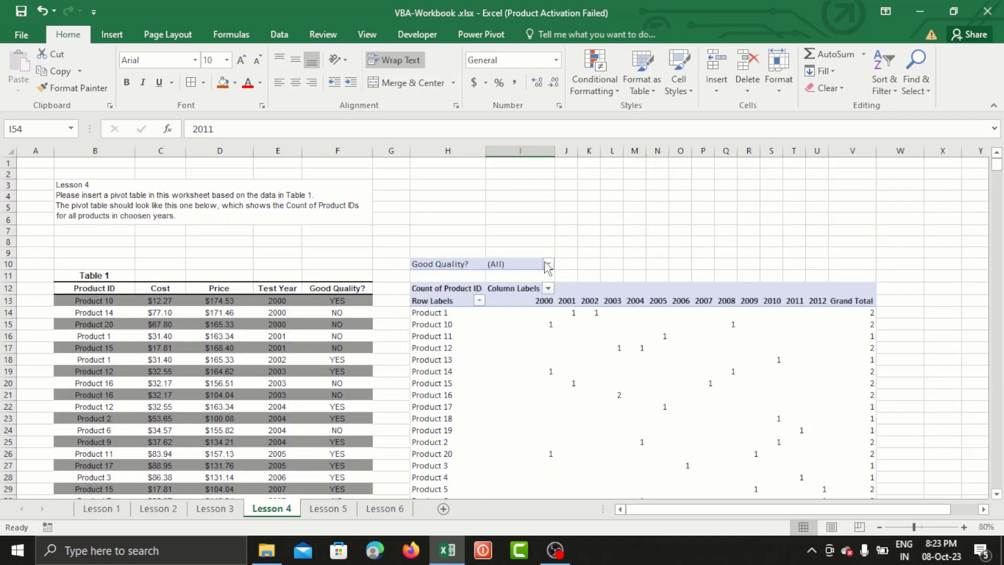
{"action": "left_click", "coordinate": [548, 264]}
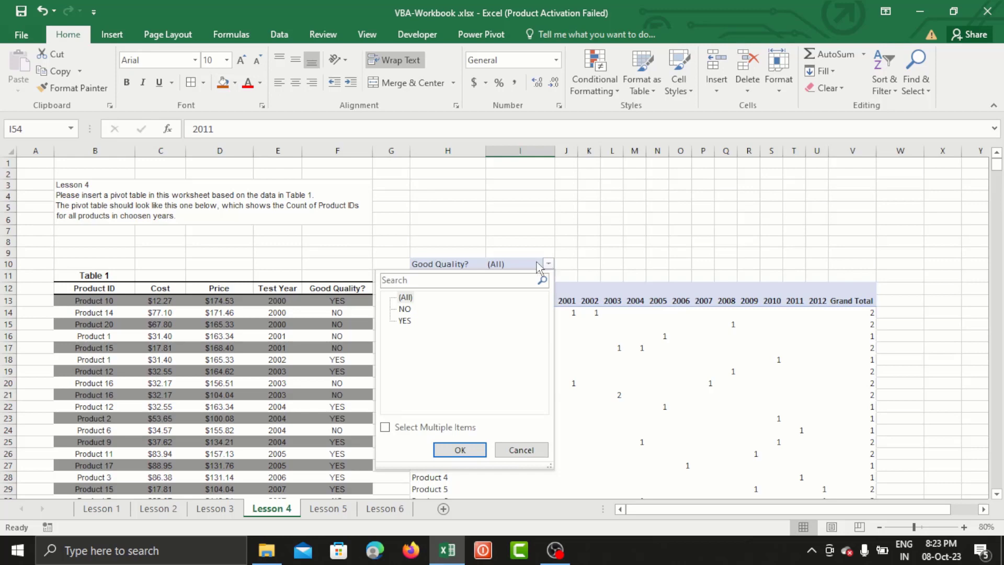
{"action": "left_click", "coordinate": [311, 324]}
{"action": "scroll", "coordinate": [358, 395], "scroll_direction": "down", "scroll_amount": 14}
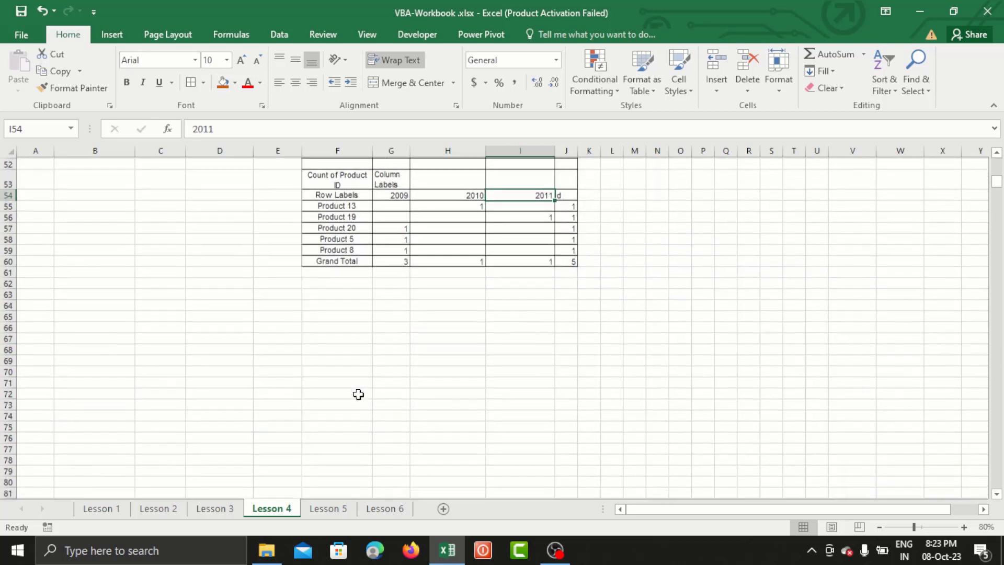
{"action": "left_click", "coordinate": [354, 285]}
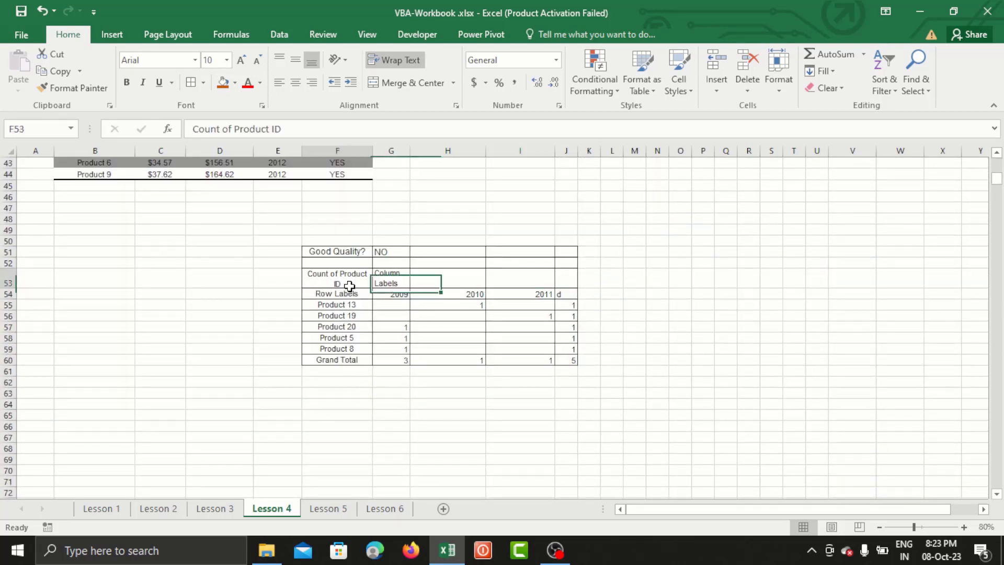
{"action": "left_click", "coordinate": [386, 243]}
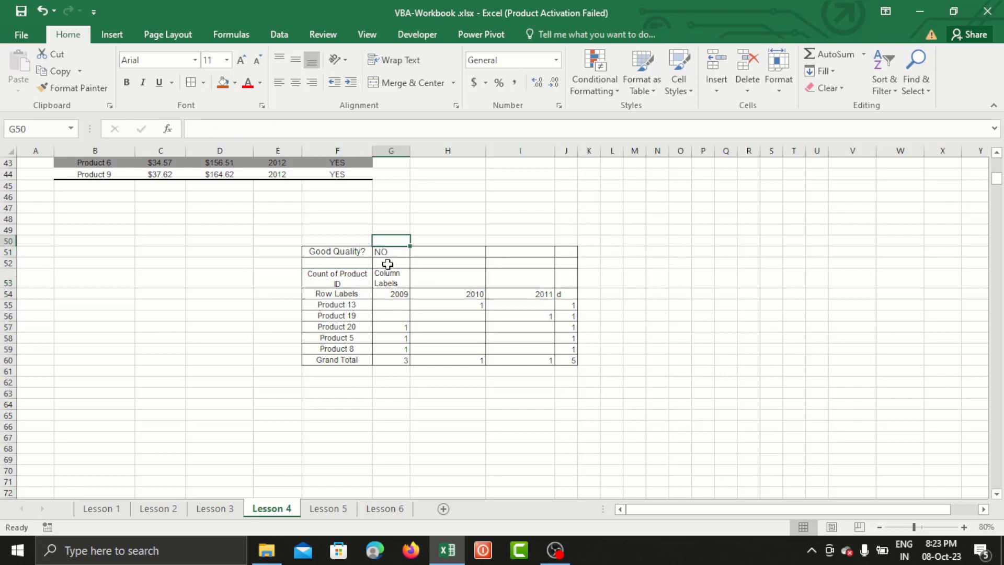
Filter the pivot table's Good Quality? report filter to NO only, with multiple item selection enabled.
{"action": "scroll", "coordinate": [427, 262], "scroll_direction": "up", "scroll_amount": 13}
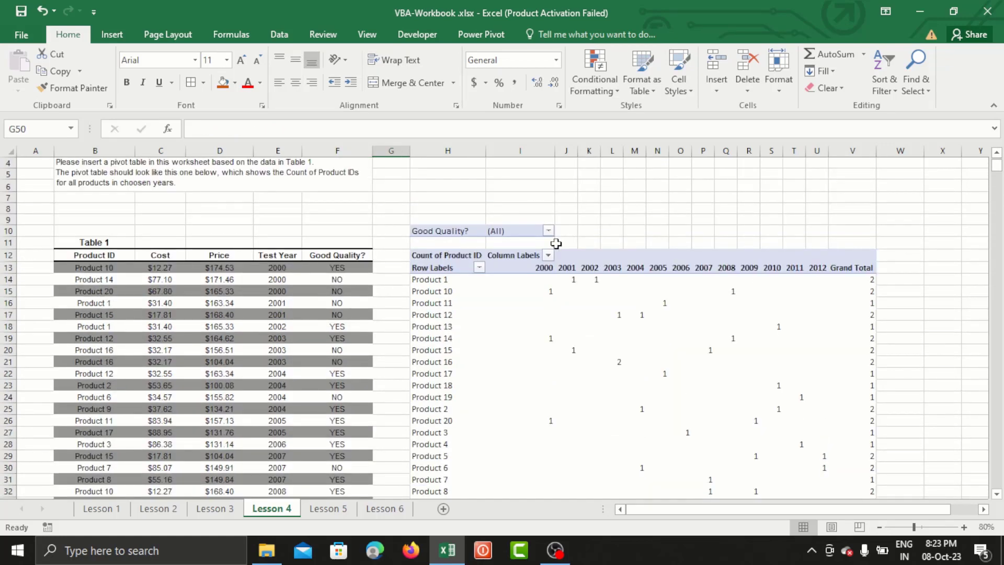
{"action": "left_click", "coordinate": [549, 231]}
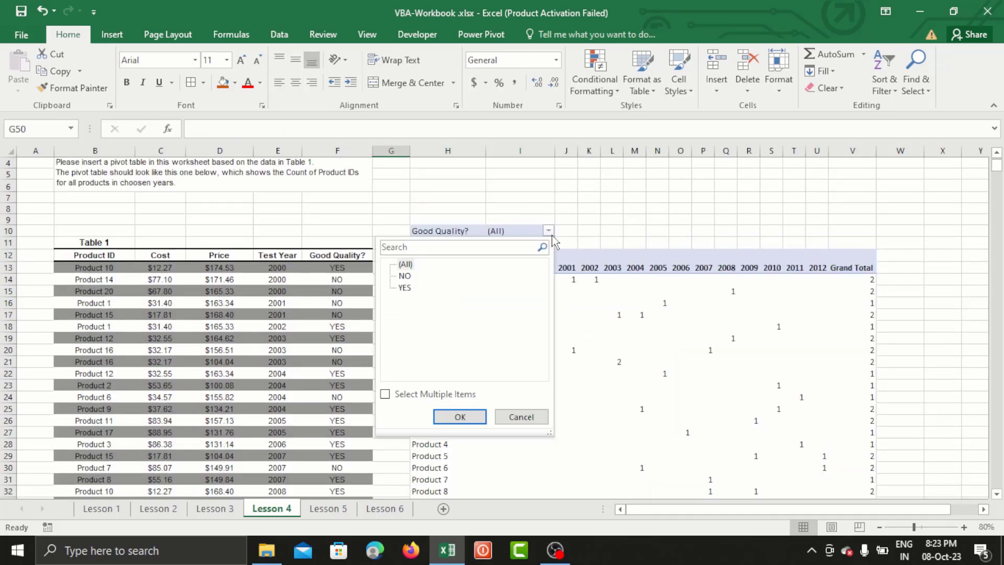
{"action": "left_click", "coordinate": [387, 396]}
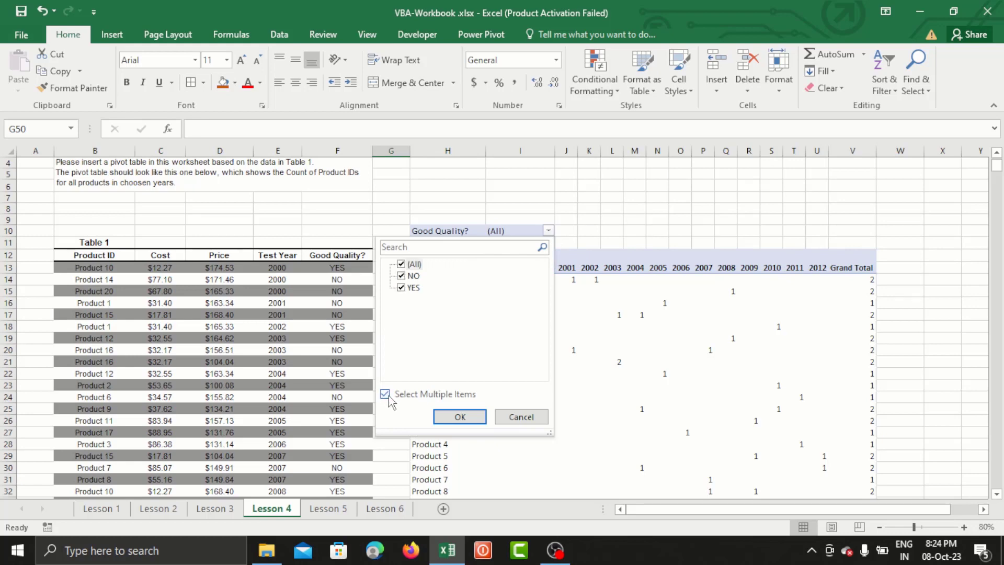
{"action": "left_click", "coordinate": [401, 264]}
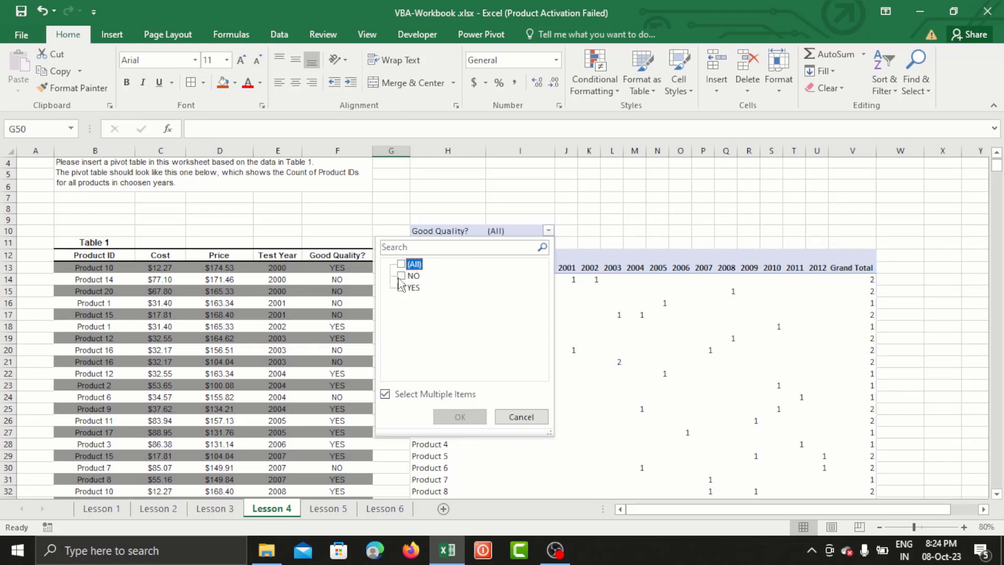
{"action": "left_click", "coordinate": [402, 276]}
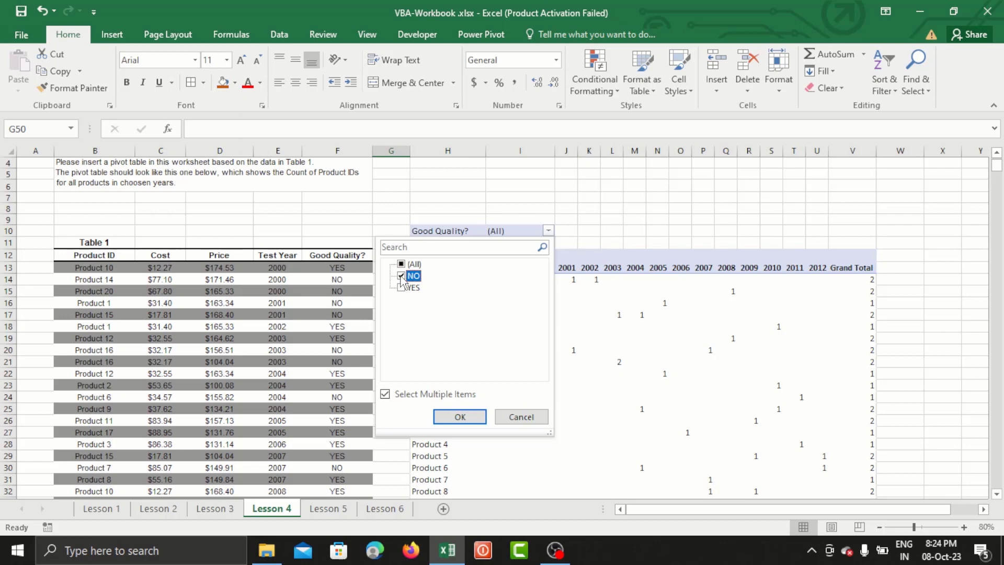
{"action": "left_click", "coordinate": [458, 417]}
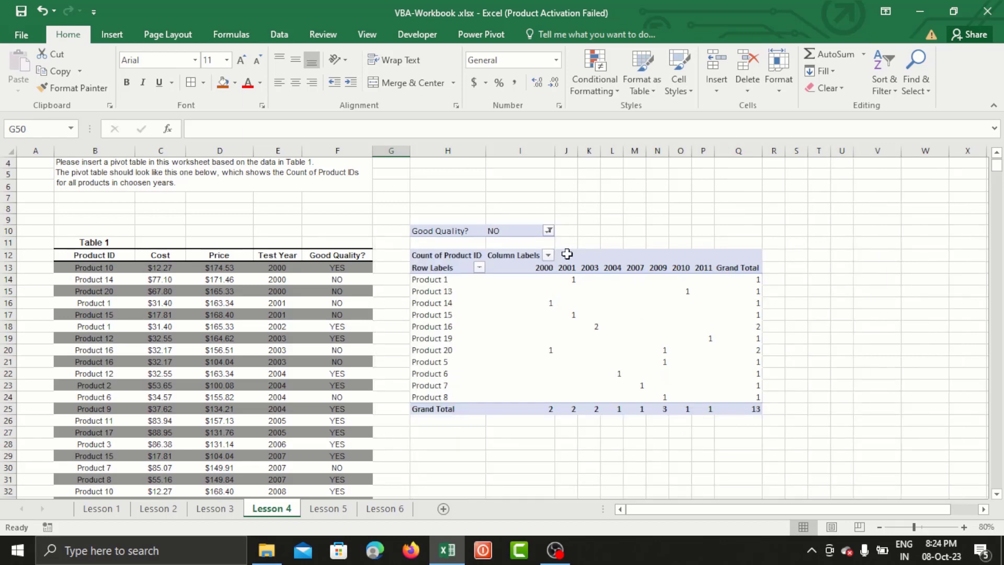
Filter the pivot table's Test Year column labels to 2009, 2010 and 2011, and check against the sample.
{"action": "left_click", "coordinate": [548, 255]}
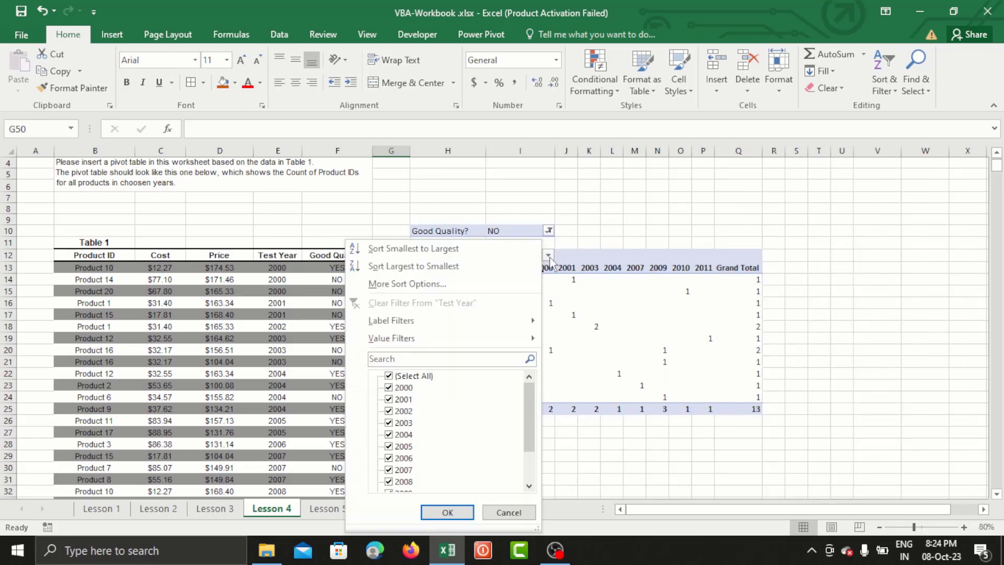
{"action": "left_click", "coordinate": [393, 379]}
{"action": "scroll", "coordinate": [419, 415], "scroll_direction": "down", "scroll_amount": 2}
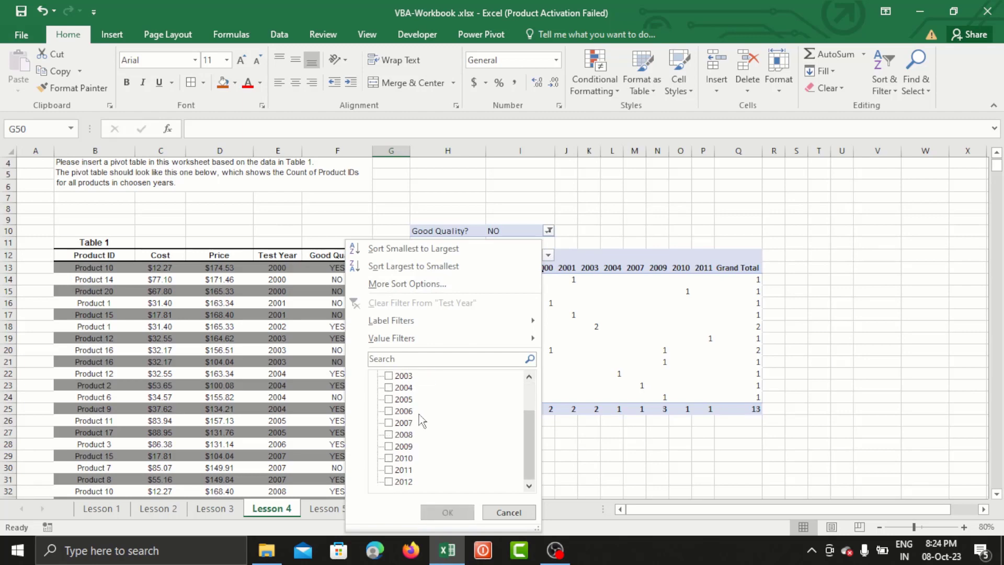
{"action": "left_click", "coordinate": [409, 448]}
{"action": "left_click", "coordinate": [406, 463]}
{"action": "left_click", "coordinate": [389, 448]}
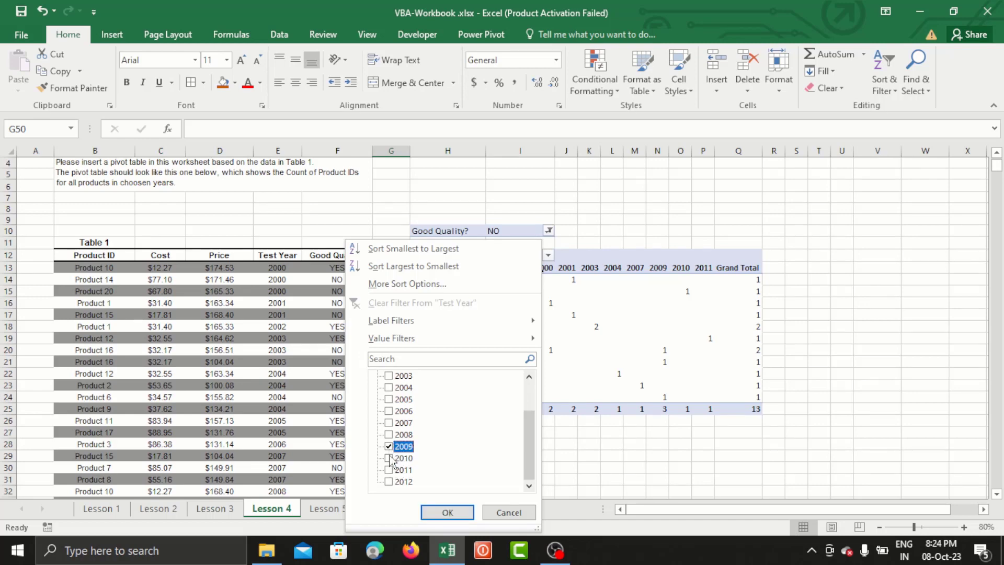
{"action": "left_click", "coordinate": [389, 458]}
{"action": "left_click", "coordinate": [389, 470]}
{"action": "left_click", "coordinate": [447, 512]}
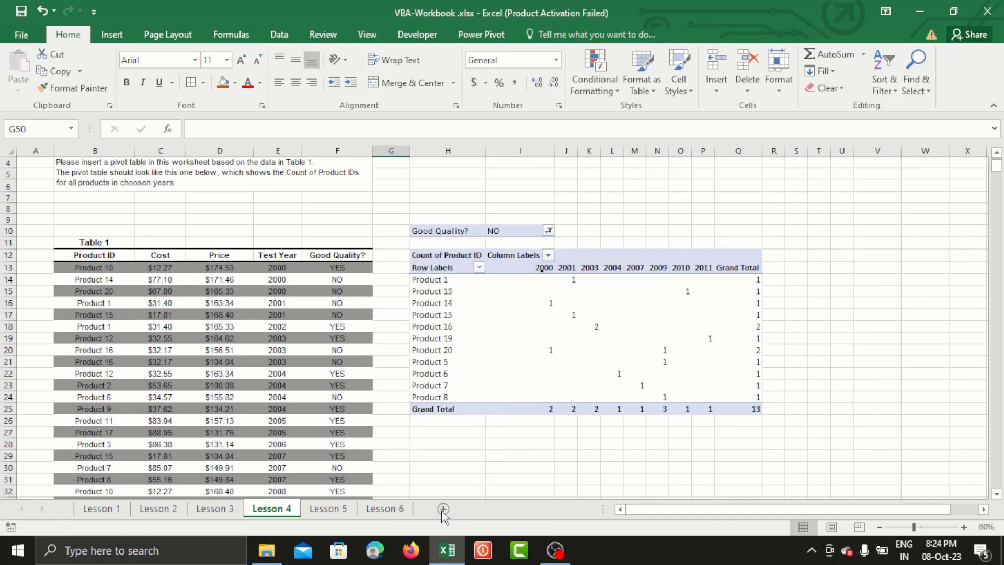
{"action": "left_click", "coordinate": [532, 279]}
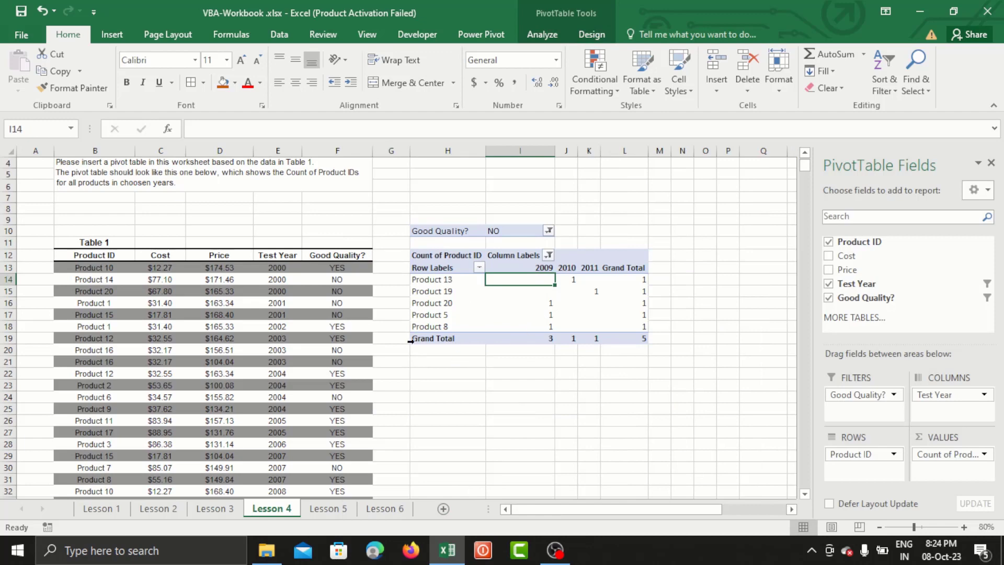
{"action": "scroll", "coordinate": [423, 389], "scroll_direction": "down", "scroll_amount": 12}
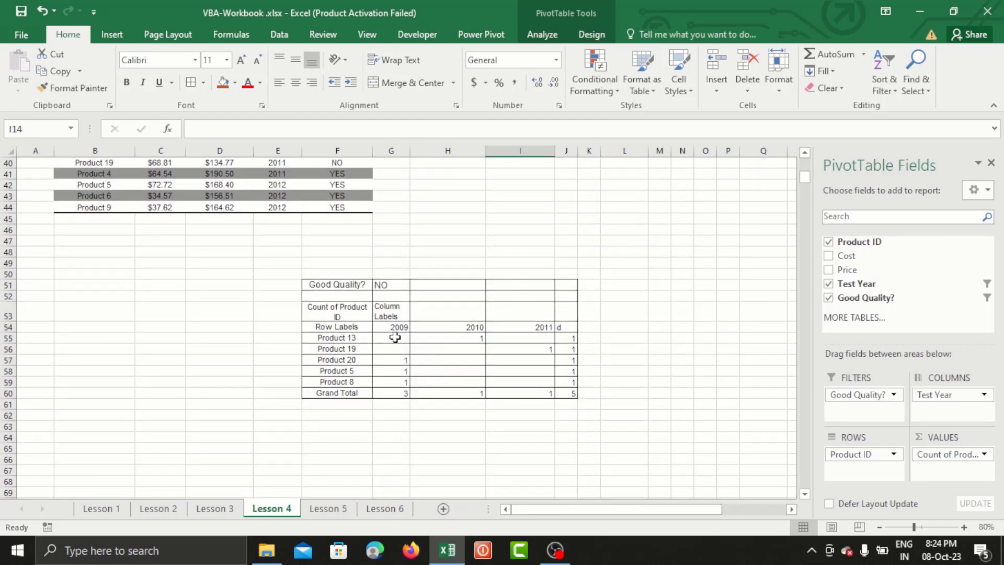
{"action": "scroll", "coordinate": [528, 327], "scroll_direction": "up", "scroll_amount": 11}
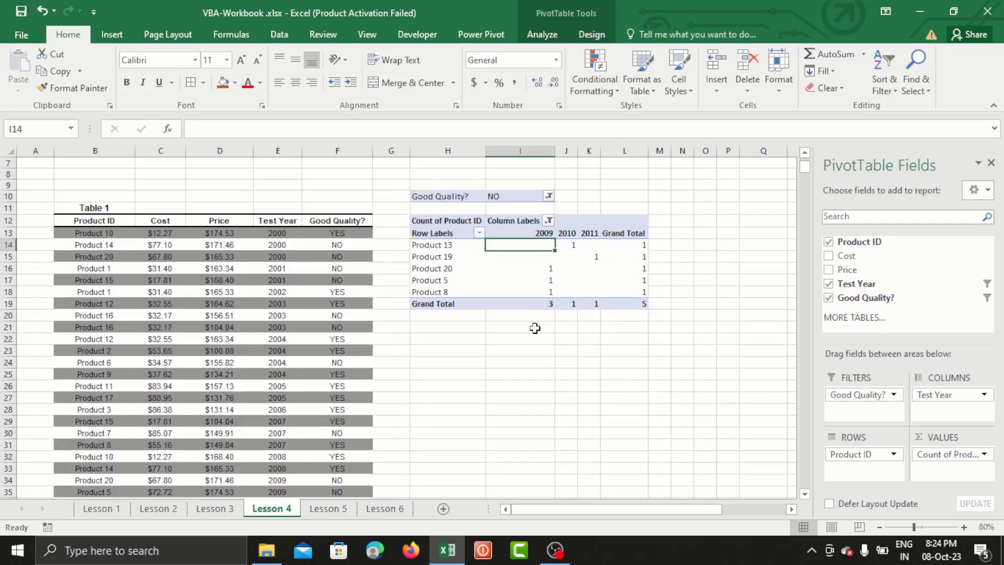
Apply a blue Medium PivotTable style with a dark blue header to the filtered pivot table.
{"action": "left_click", "coordinate": [608, 244]}
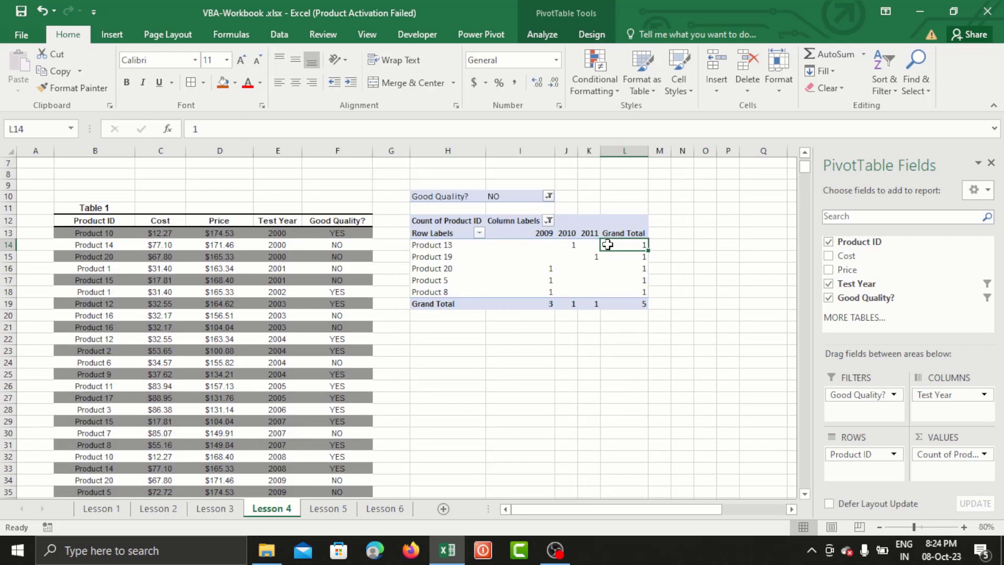
{"action": "left_click", "coordinate": [471, 238]}
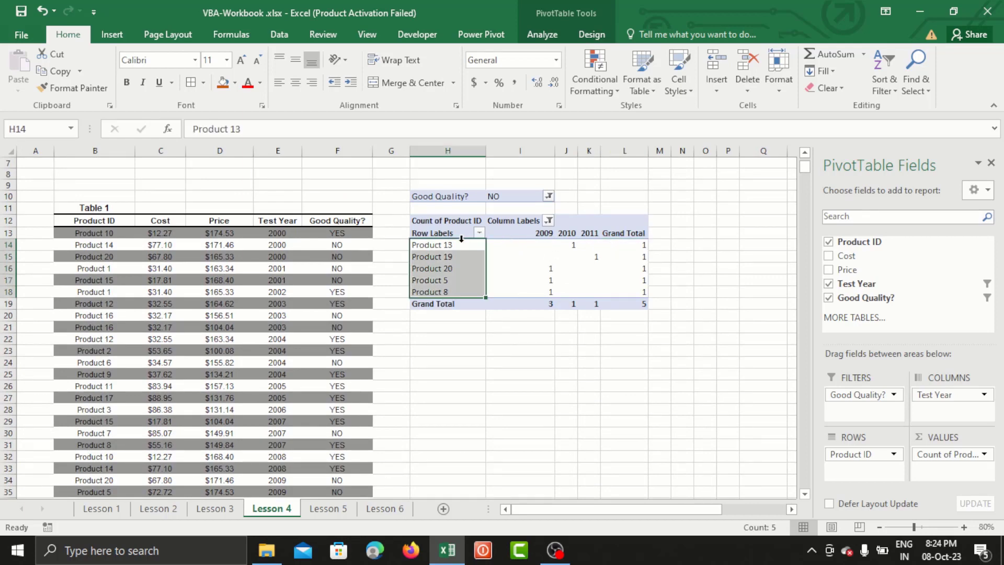
{"action": "left_click", "coordinate": [505, 222]}
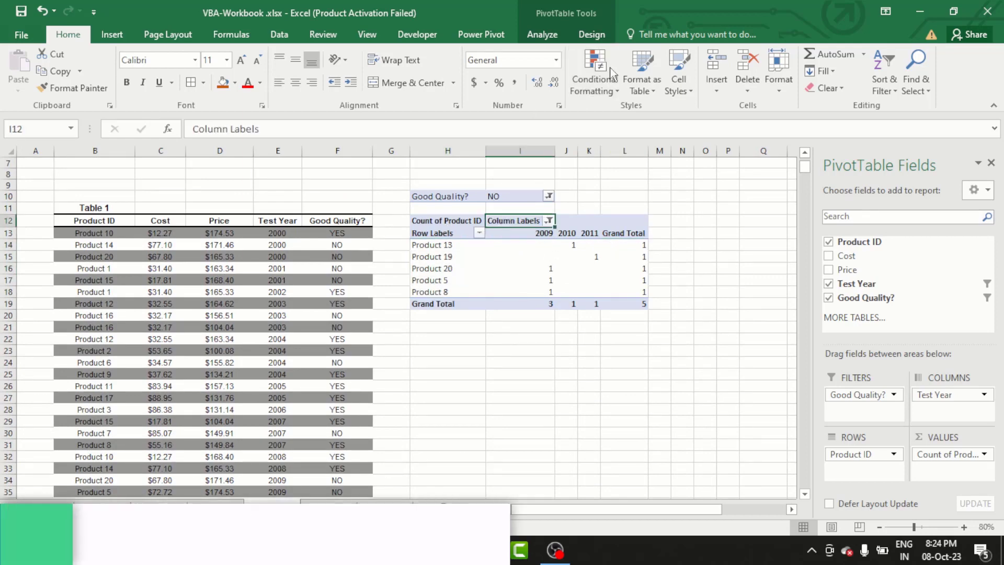
{"action": "left_click", "coordinate": [586, 37]}
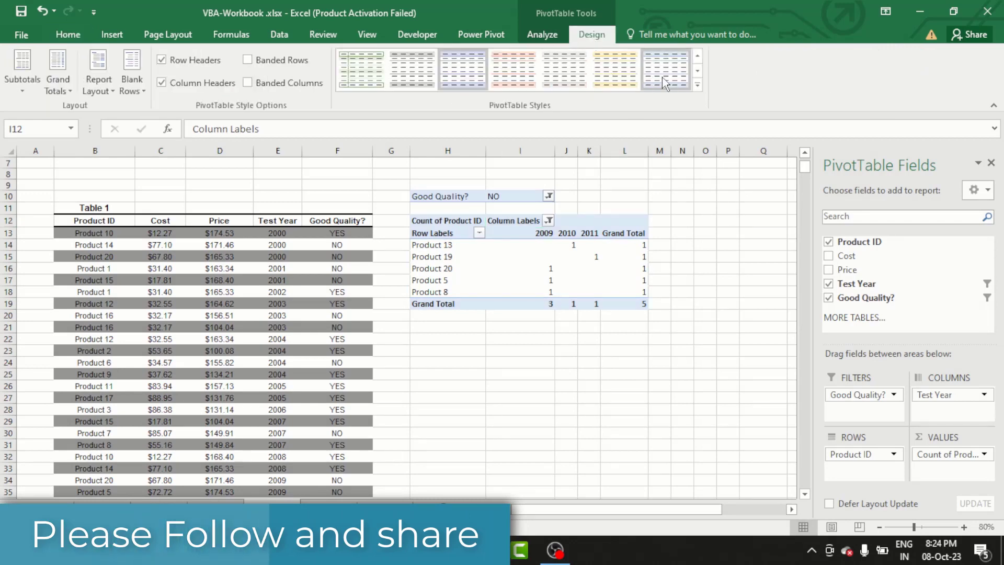
{"action": "left_click", "coordinate": [697, 84]}
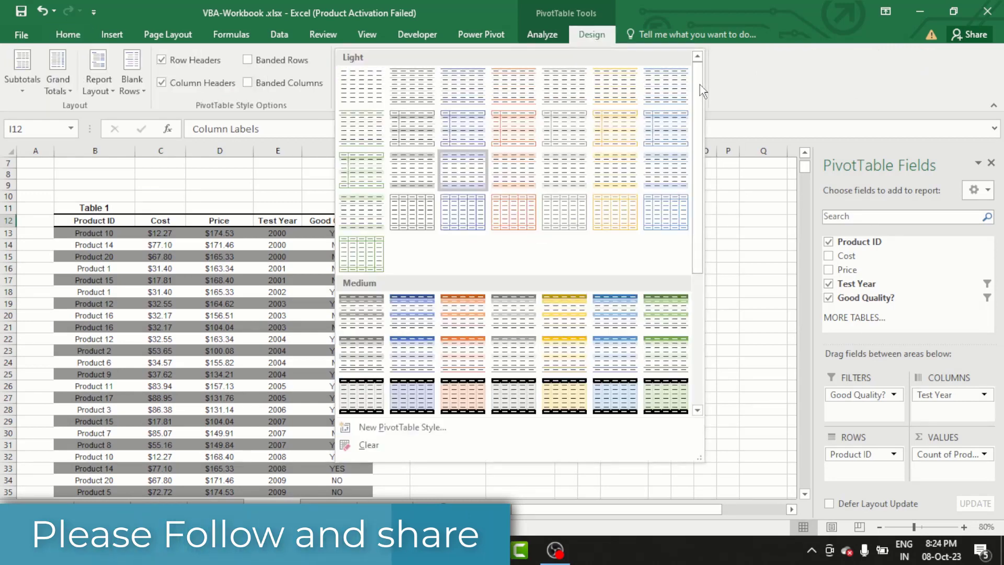
{"action": "left_click", "coordinate": [413, 310]}
{"action": "left_click", "coordinate": [552, 257]}
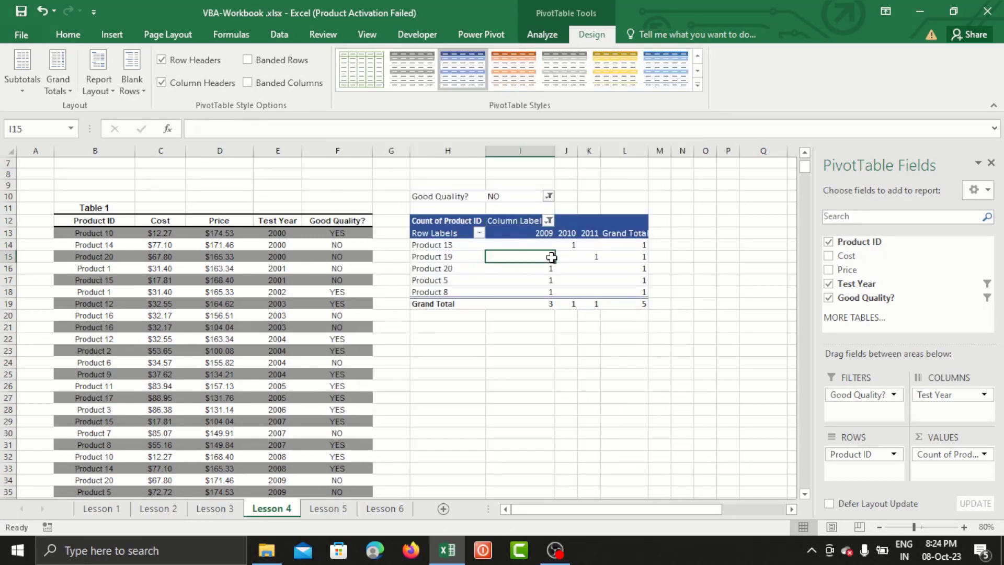
Apply the Light PivotTable style with green gridlines to the pivot table.
{"action": "left_click", "coordinate": [488, 271]}
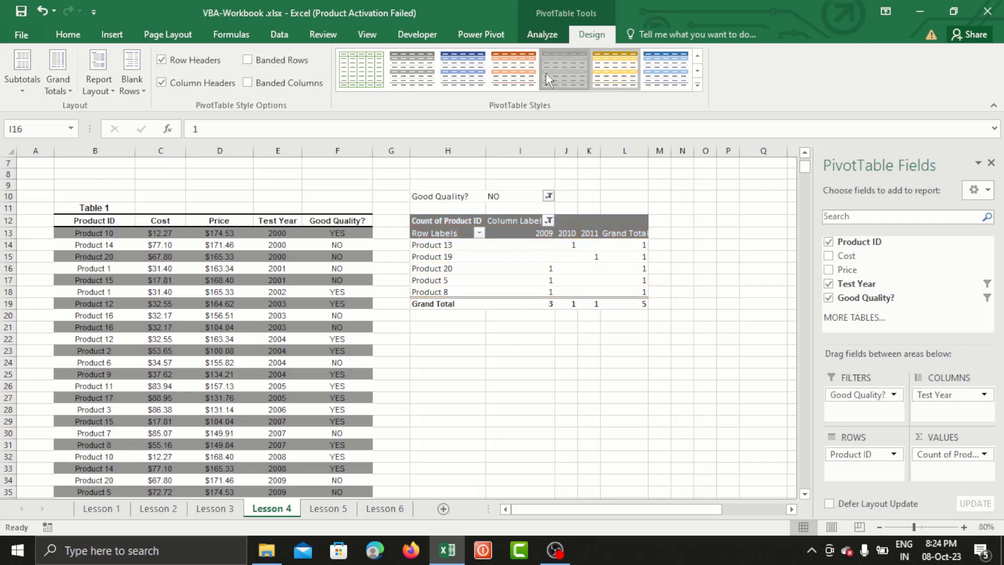
{"action": "left_click", "coordinate": [361, 68]}
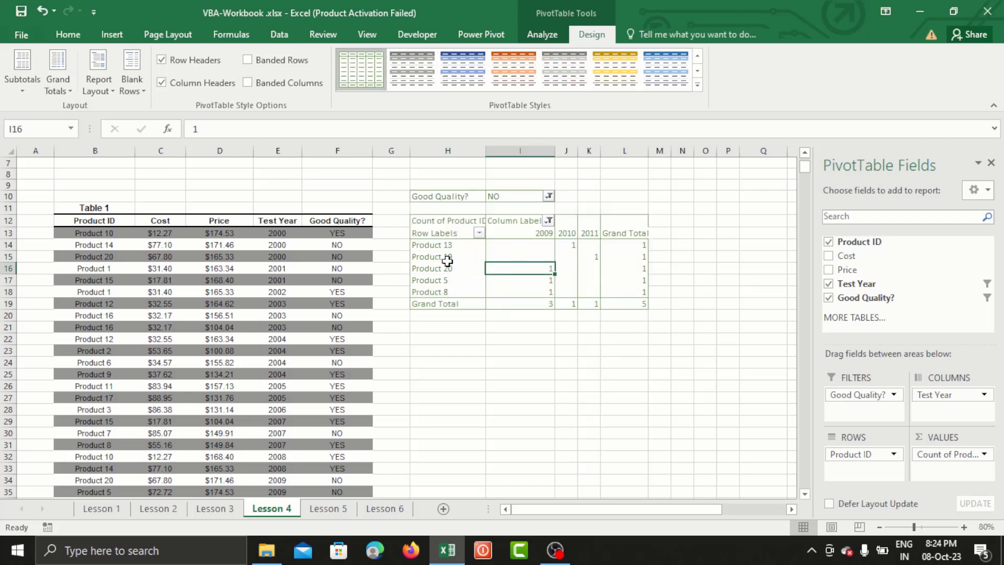
{"action": "scroll", "coordinate": [366, 293], "scroll_direction": "up", "scroll_amount": 2}
{"action": "left_click", "coordinate": [197, 312]}
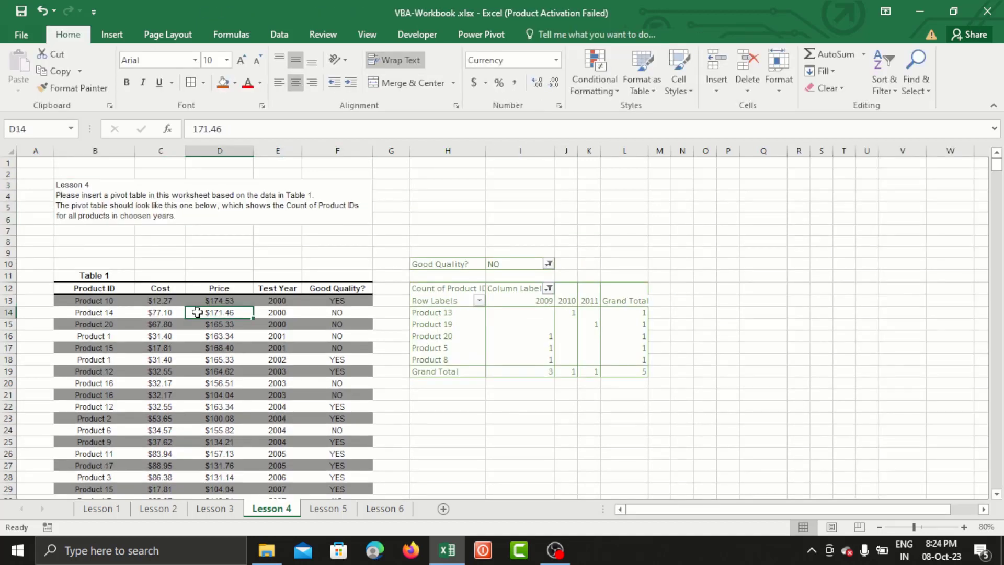
Compare the styled pivot table with Table 1 and the sample table beneath it.
{"action": "scroll", "coordinate": [197, 312], "scroll_direction": "down", "scroll_amount": 4}
{"action": "scroll", "coordinate": [196, 312], "scroll_direction": "up", "scroll_amount": 4}
{"action": "left_click", "coordinate": [445, 306]}
{"action": "scroll", "coordinate": [549, 444], "scroll_direction": "down", "scroll_amount": 13}
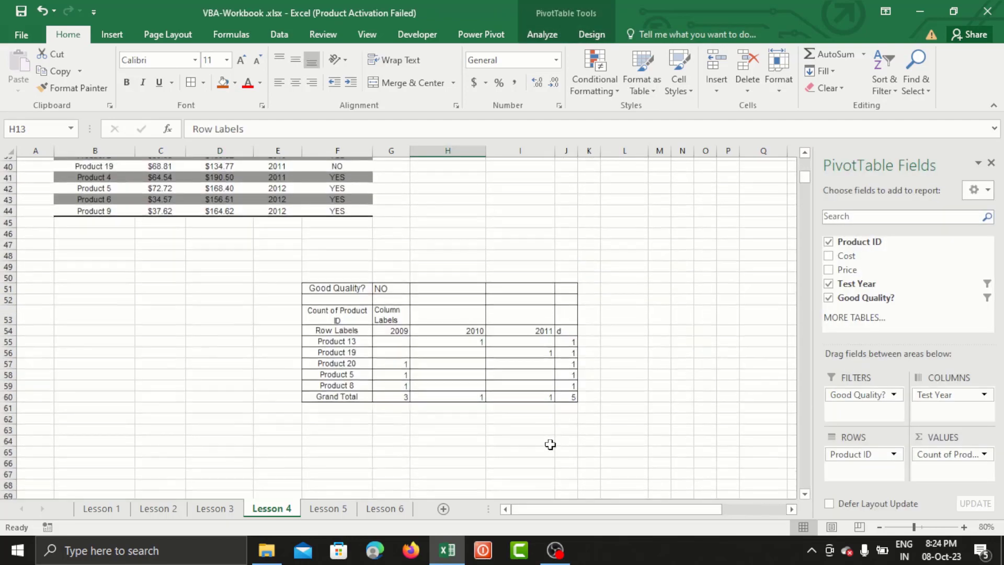
{"action": "scroll", "coordinate": [546, 359], "scroll_direction": "up", "scroll_amount": 13}
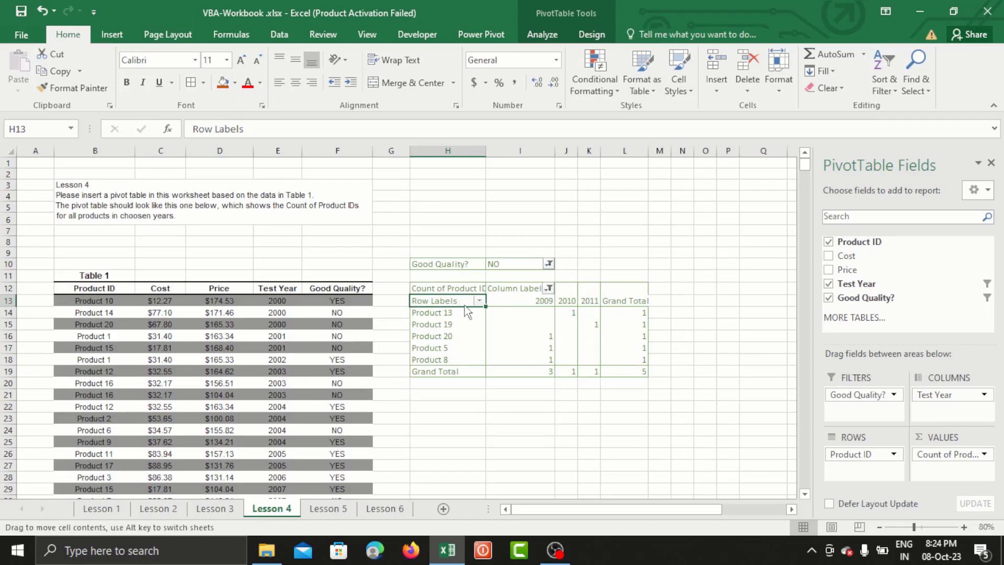
{"action": "left_click", "coordinate": [460, 318]}
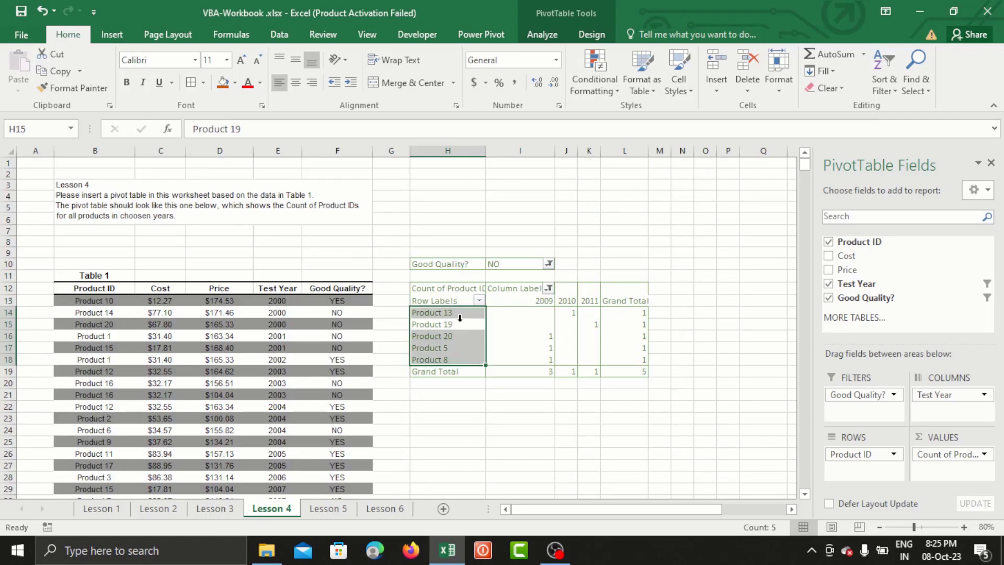